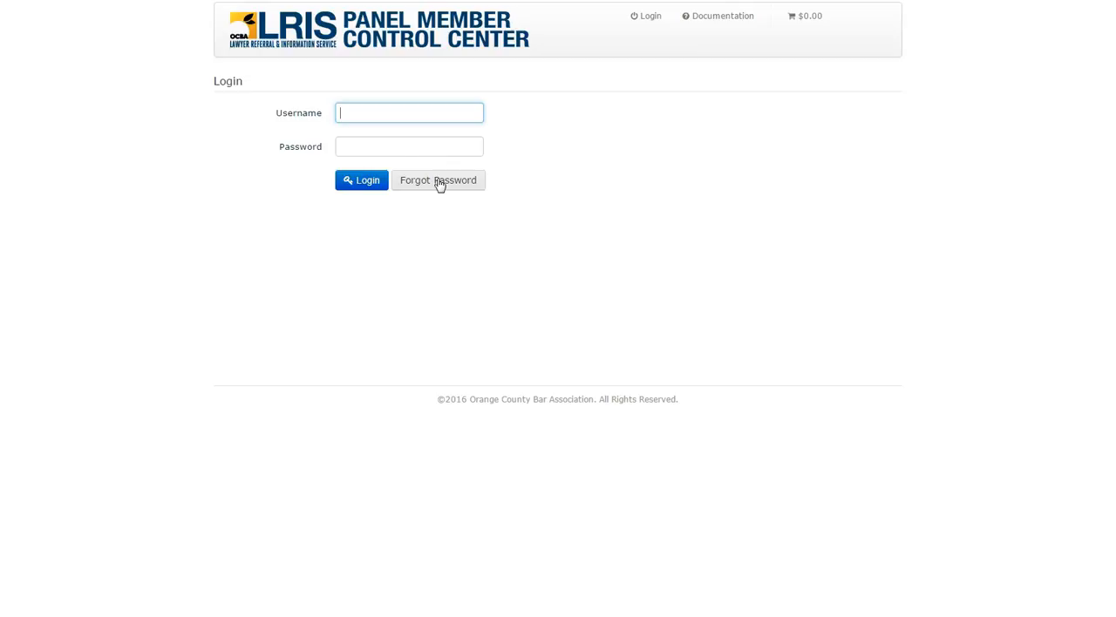
# - Log in to the panel member account with the username and account password
pyautogui.click(365, 111)
pyautogui.write('sample')
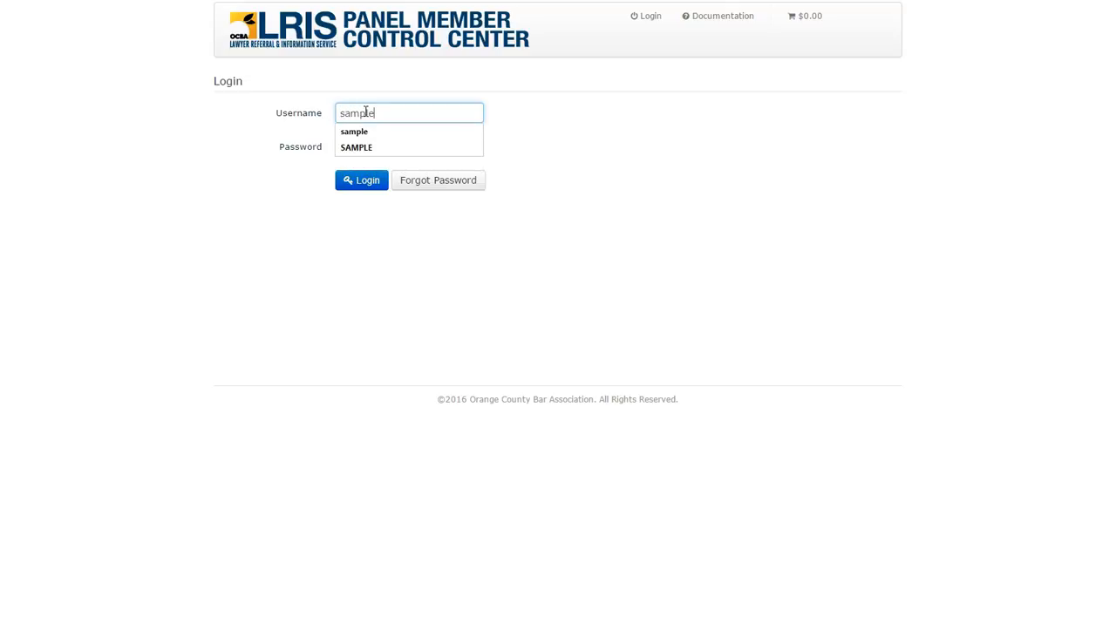
pyautogui.press('Tab')
pyautogui.write('sample')
pyautogui.press('Return')
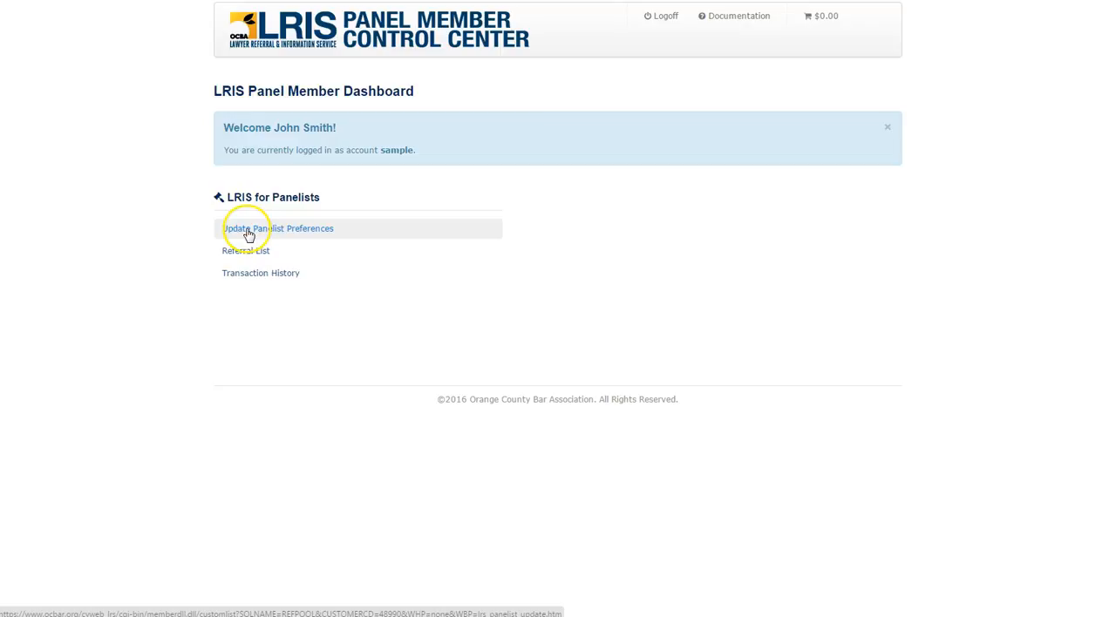
# - Open the panelist preferences and review the Profile Information section's name, primary address, alternate address and phone number fields
pyautogui.click(248, 232)
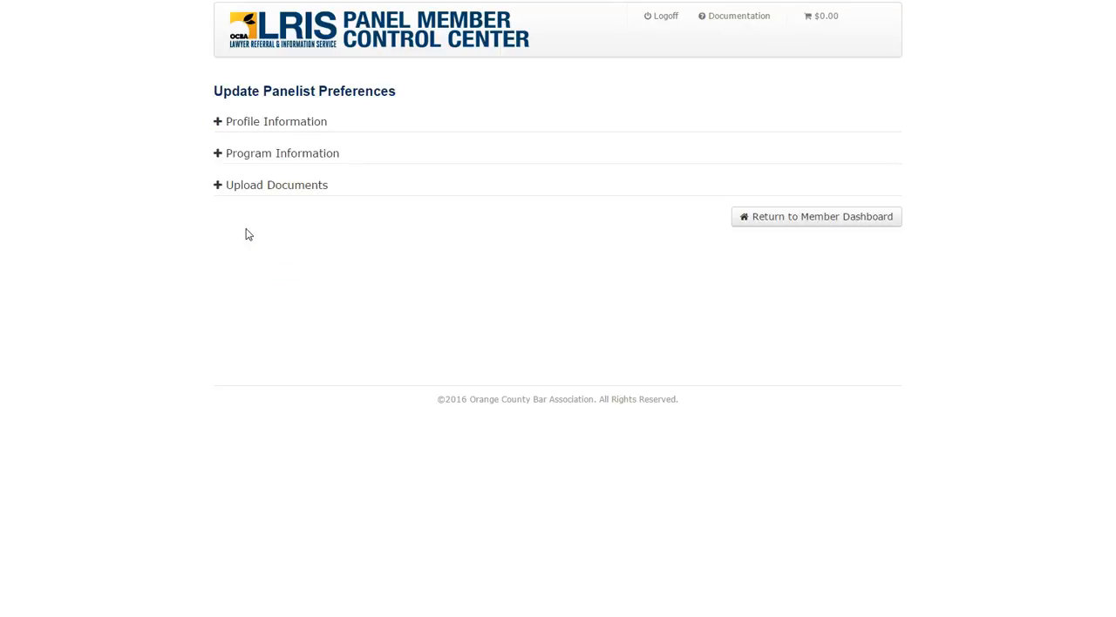
pyautogui.click(218, 123)
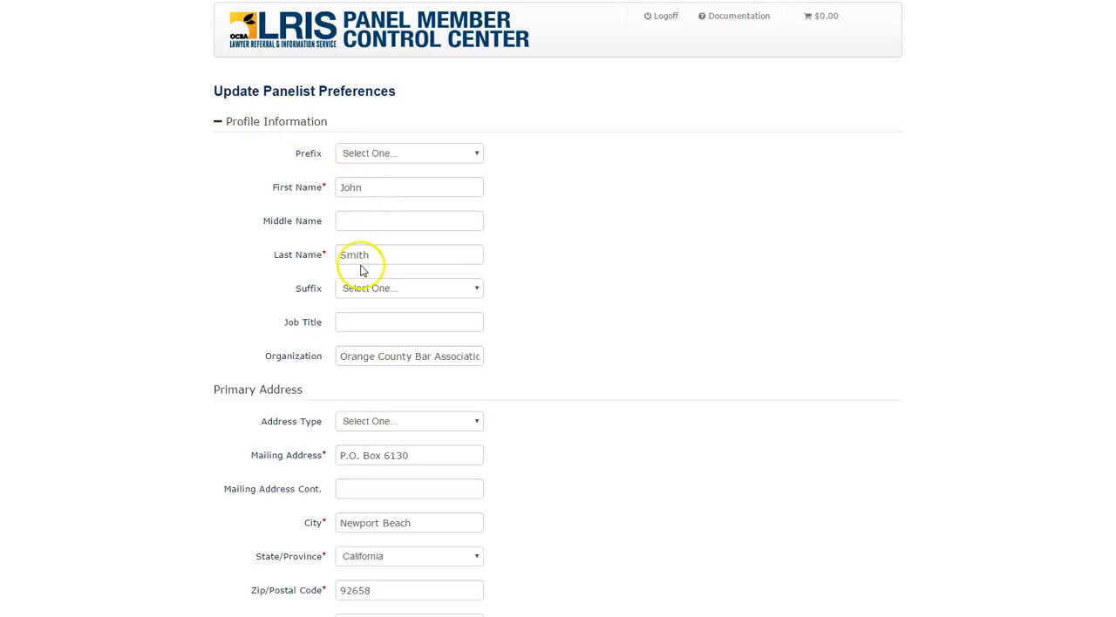
pyautogui.scroll(-3, 123, 313)
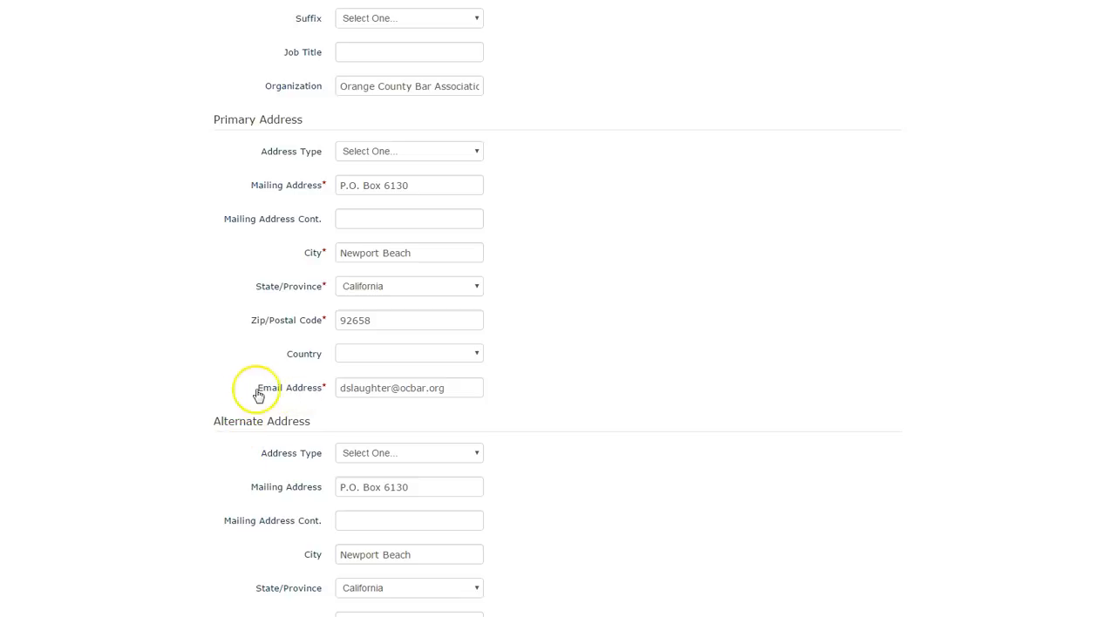
pyautogui.scroll(-2, 200, 404)
pyautogui.scroll(-4, 201, 403)
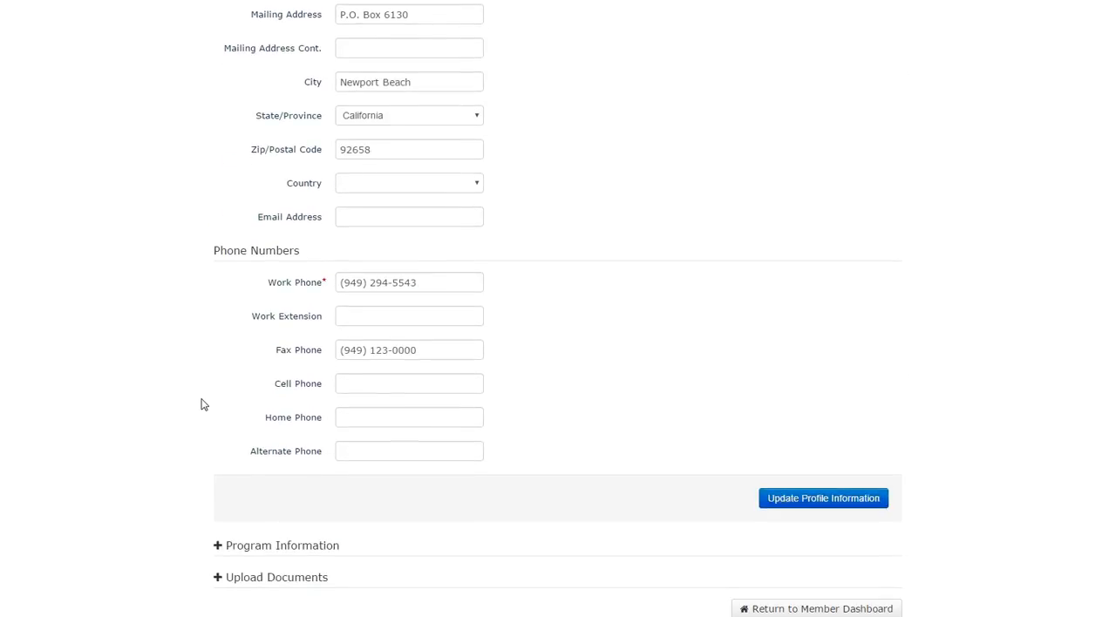
pyautogui.scroll(1, 200, 403)
pyautogui.scroll(1, 200, 404)
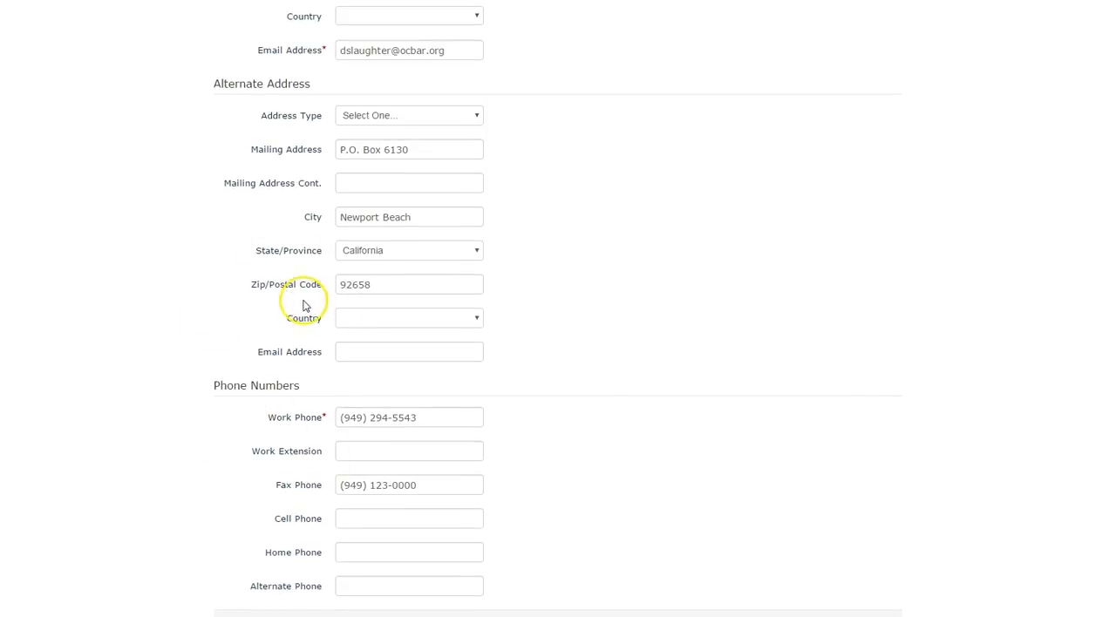
pyautogui.scroll(2, 237, 344)
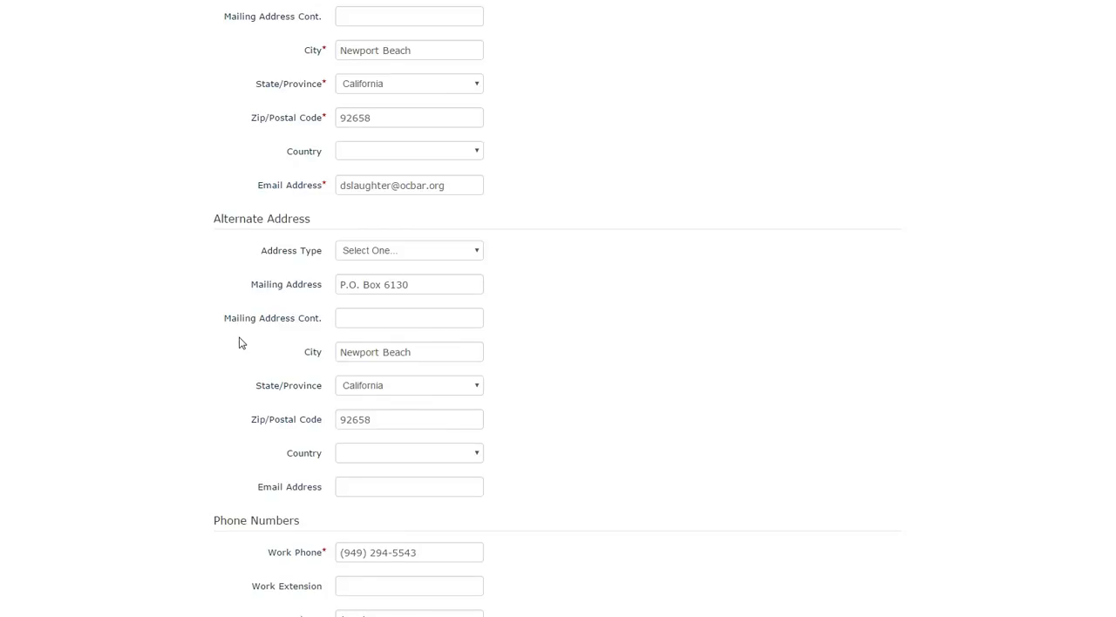
pyautogui.scroll(-5, 241, 342)
pyautogui.click(829, 443)
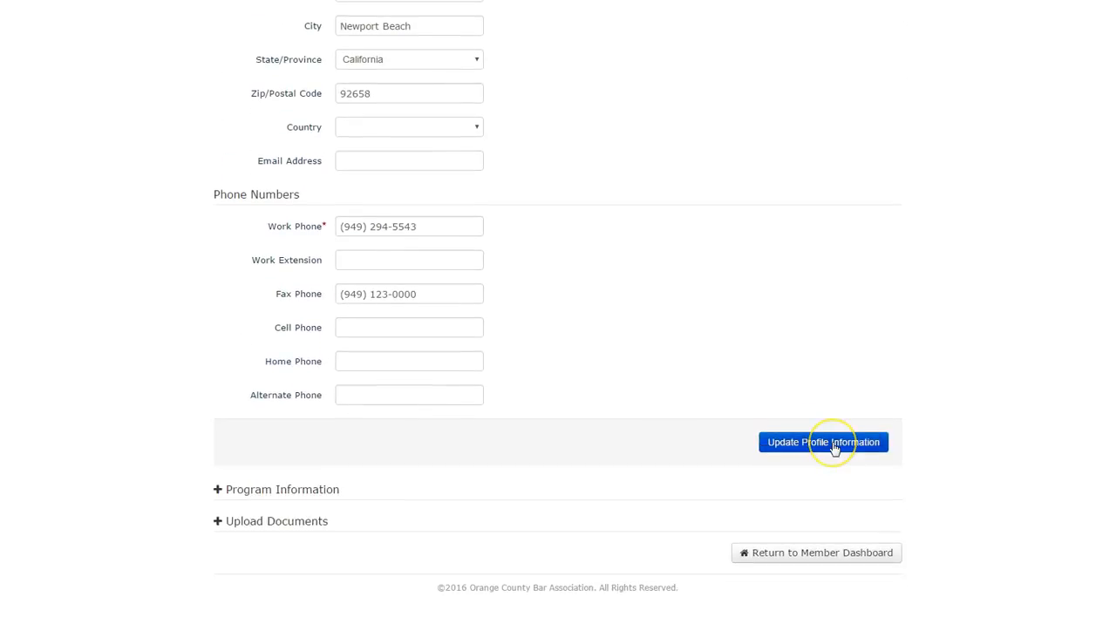
pyautogui.scroll(4, 221, 415)
pyautogui.scroll(7, 221, 418)
pyautogui.click(218, 123)
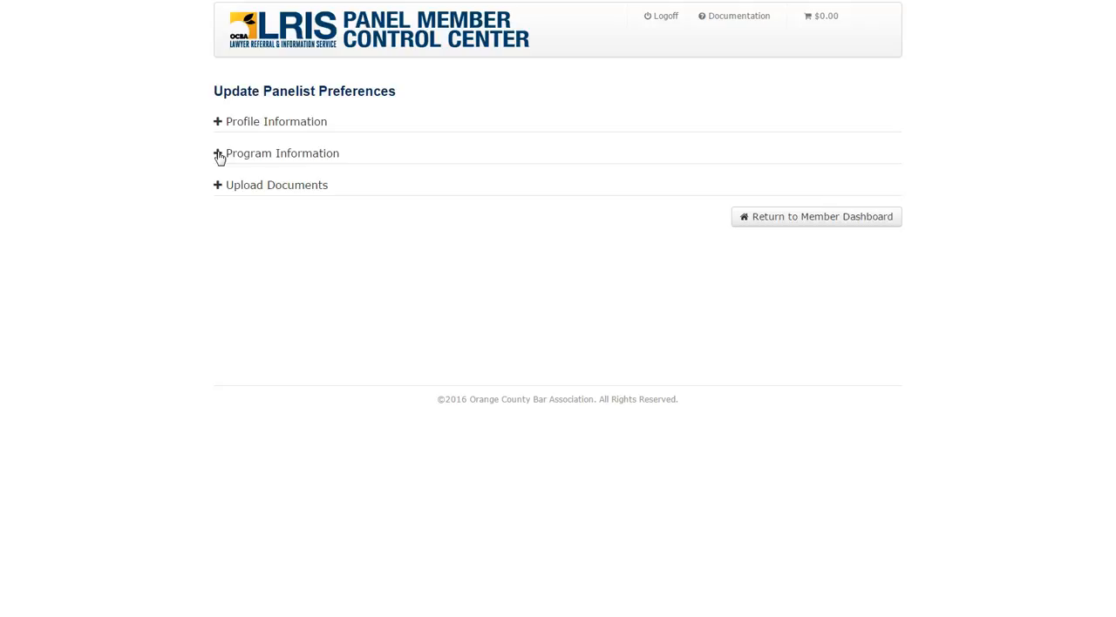
# - Review the Program Information section and view the uploaded Flower Image document in the Upload Documents section
pyautogui.click(219, 155)
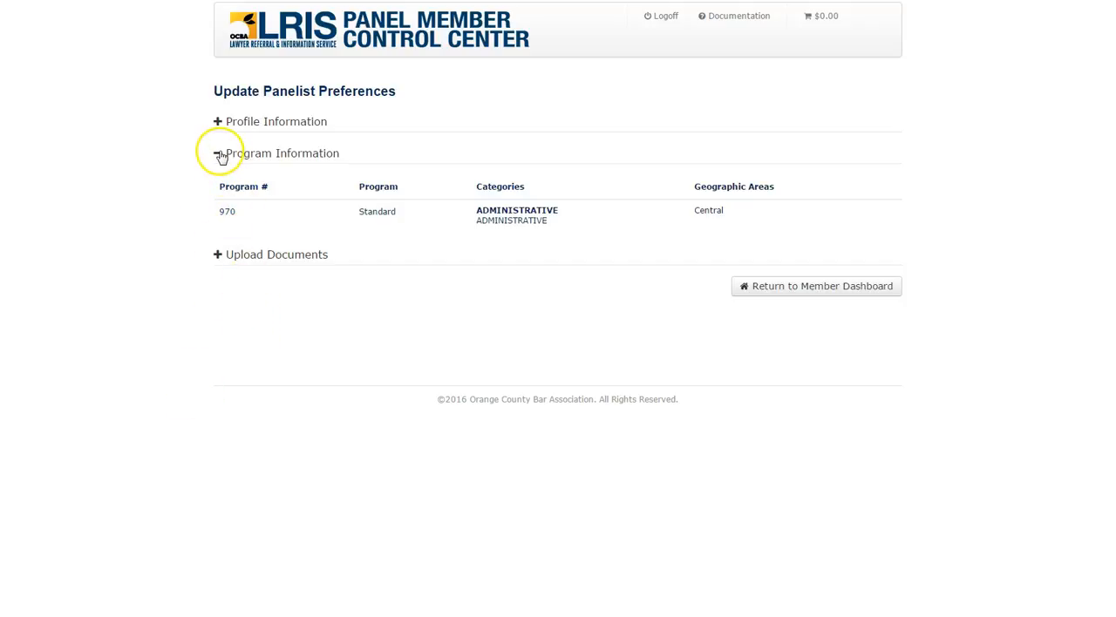
pyautogui.click(219, 155)
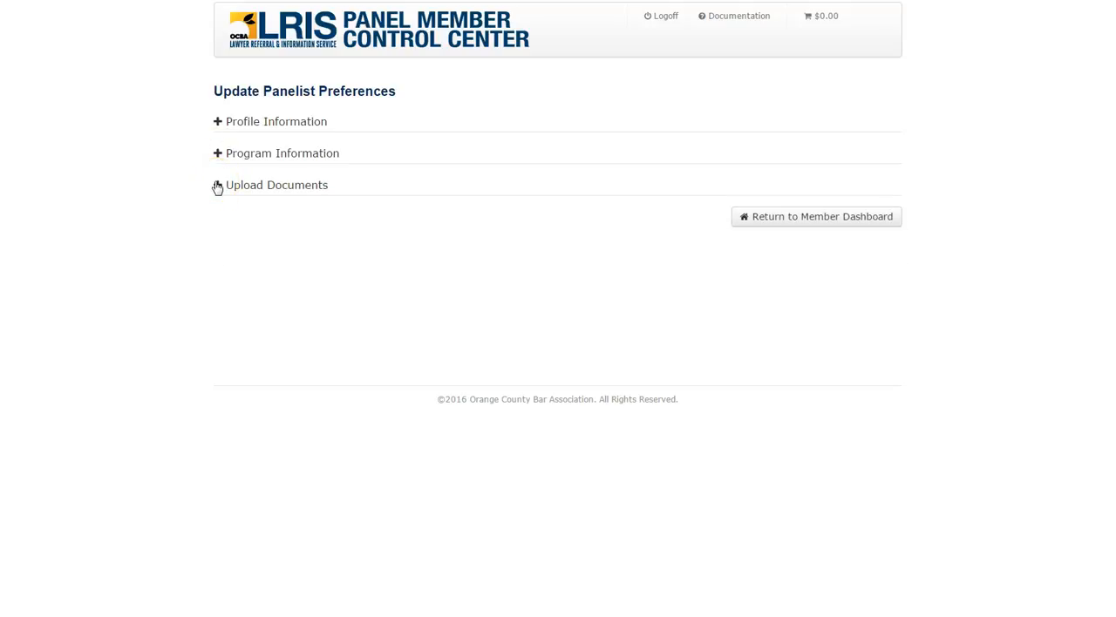
pyautogui.click(218, 186)
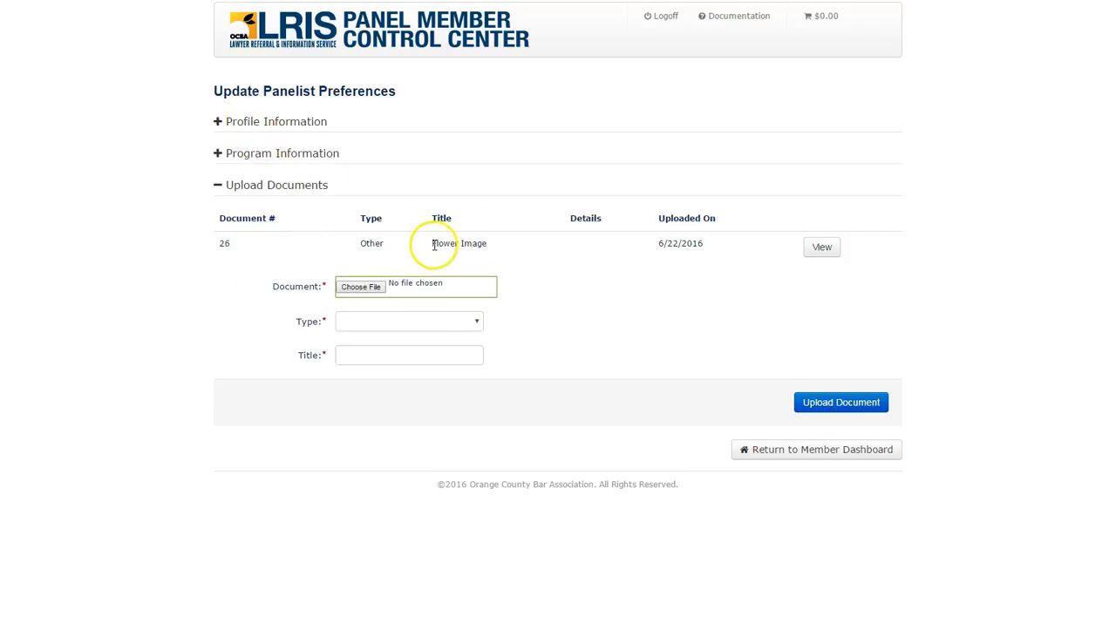
pyautogui.click(821, 246)
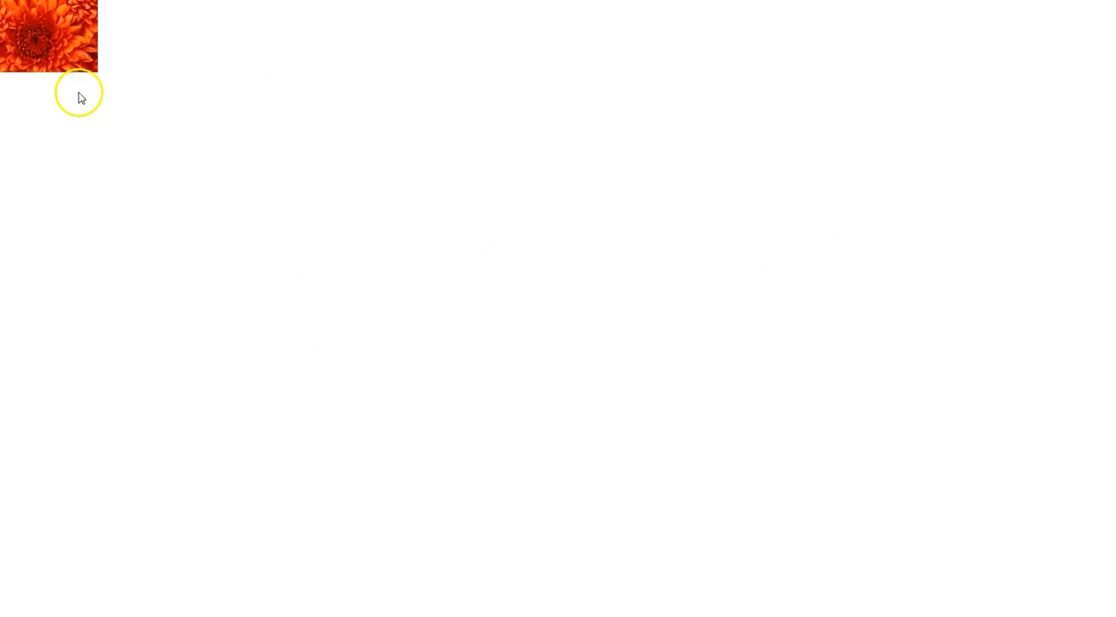
pyautogui.hotkey('alt', 'Left')
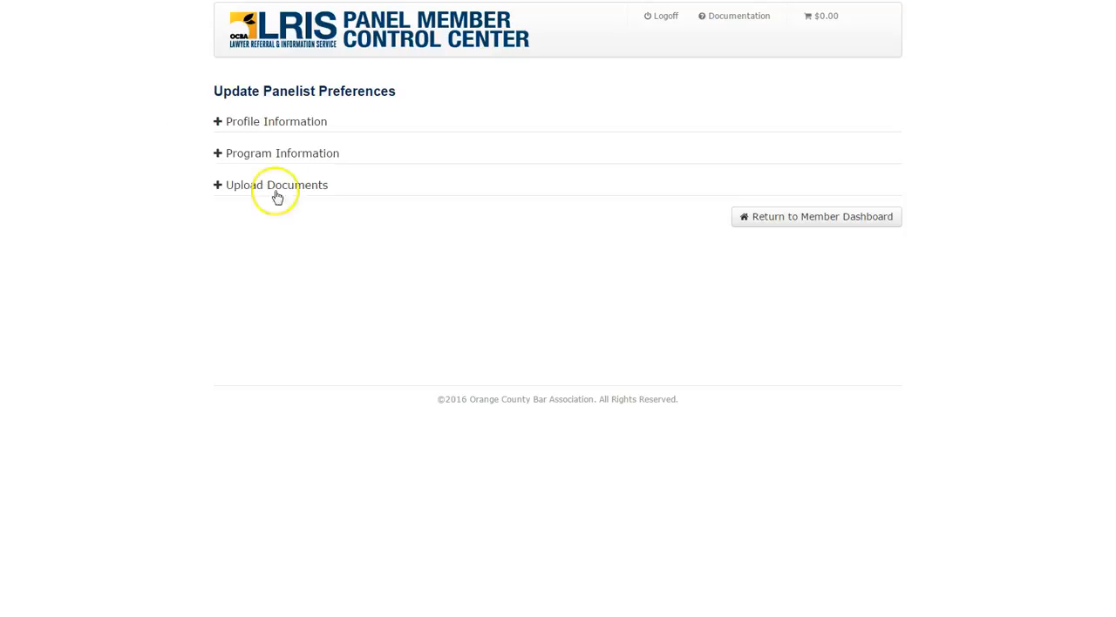
pyautogui.click(217, 186)
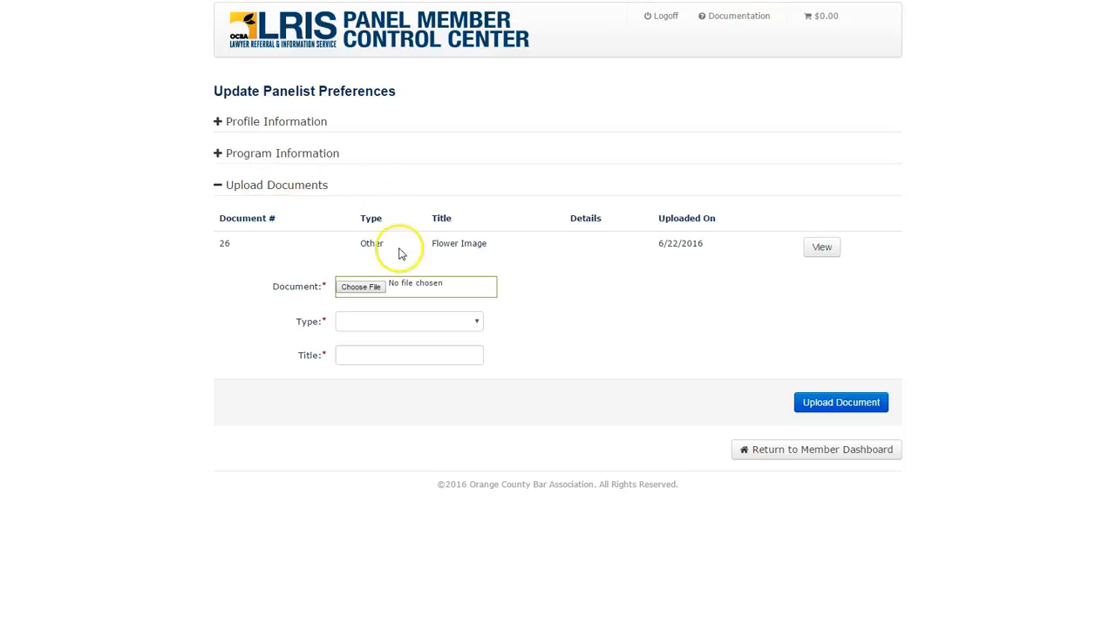
pyautogui.click(219, 186)
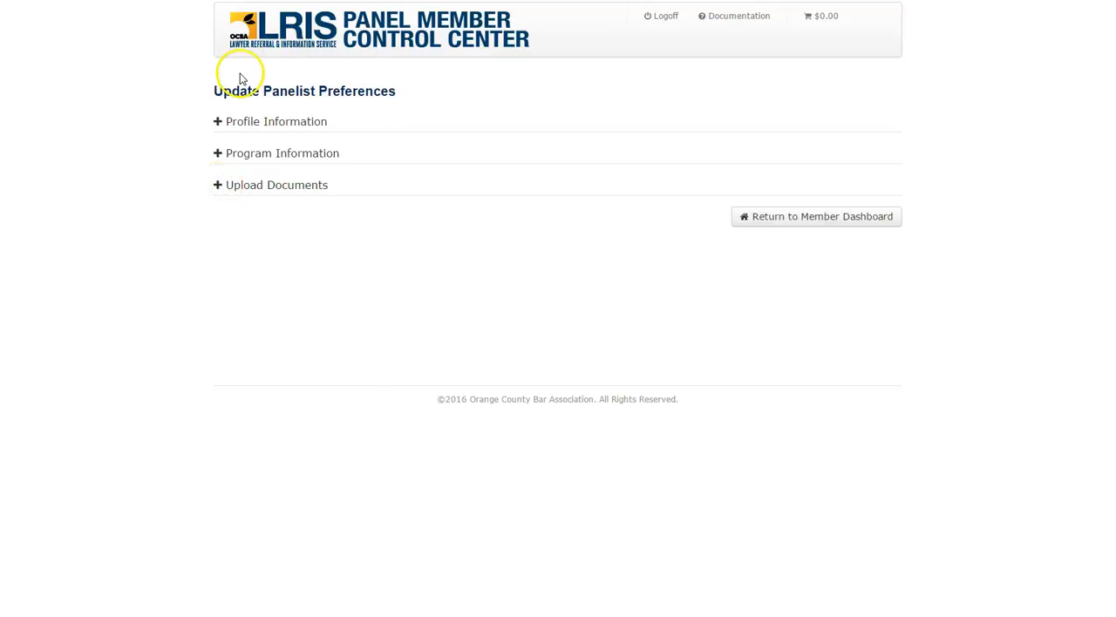
# - Return to the member dashboard, open the Referral List and filter it to referrals with status CLOSED
pyautogui.click(242, 39)
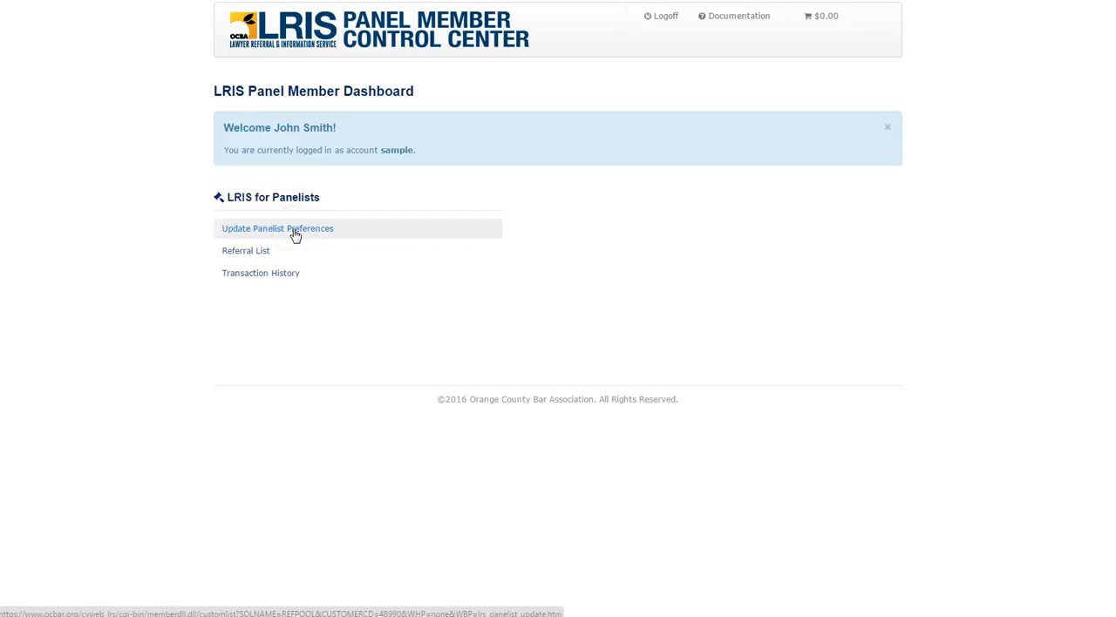
pyautogui.click(236, 255)
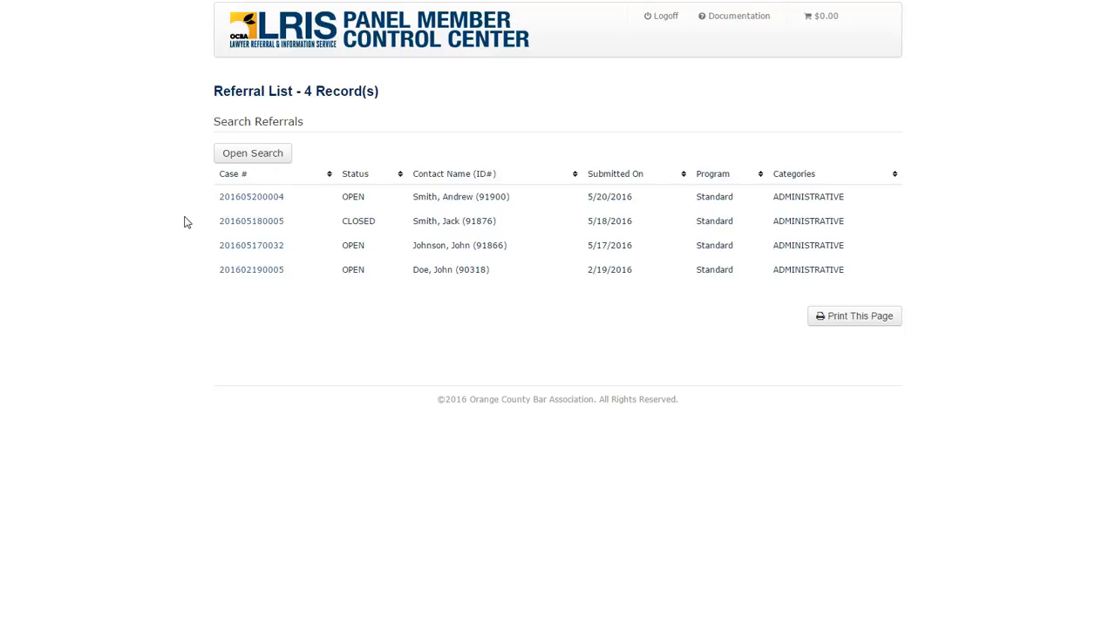
pyautogui.click(259, 162)
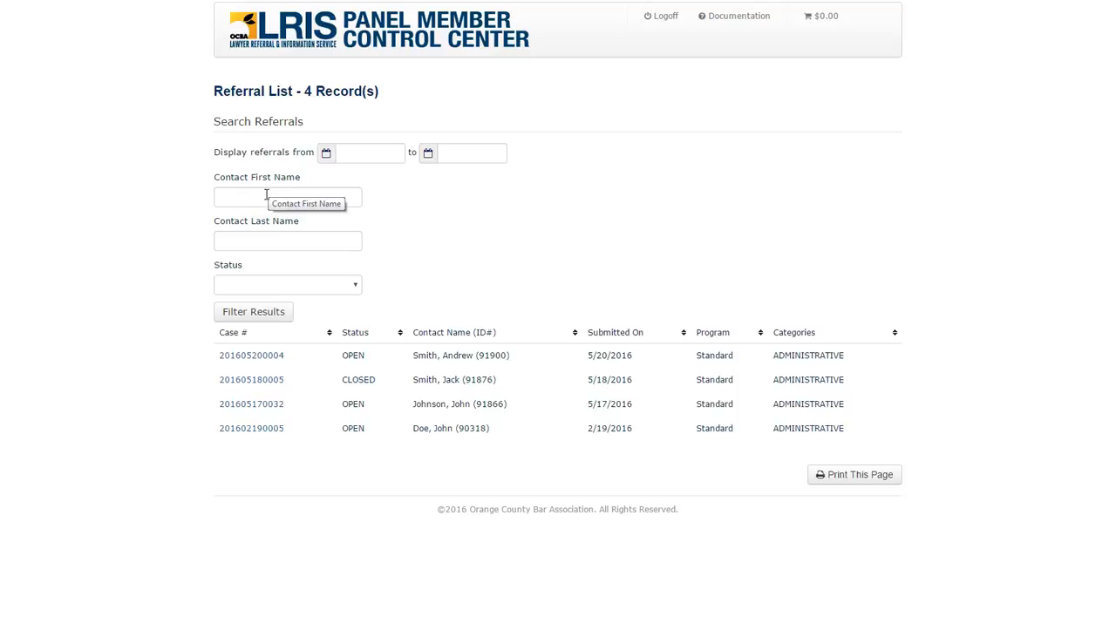
pyautogui.click(267, 194)
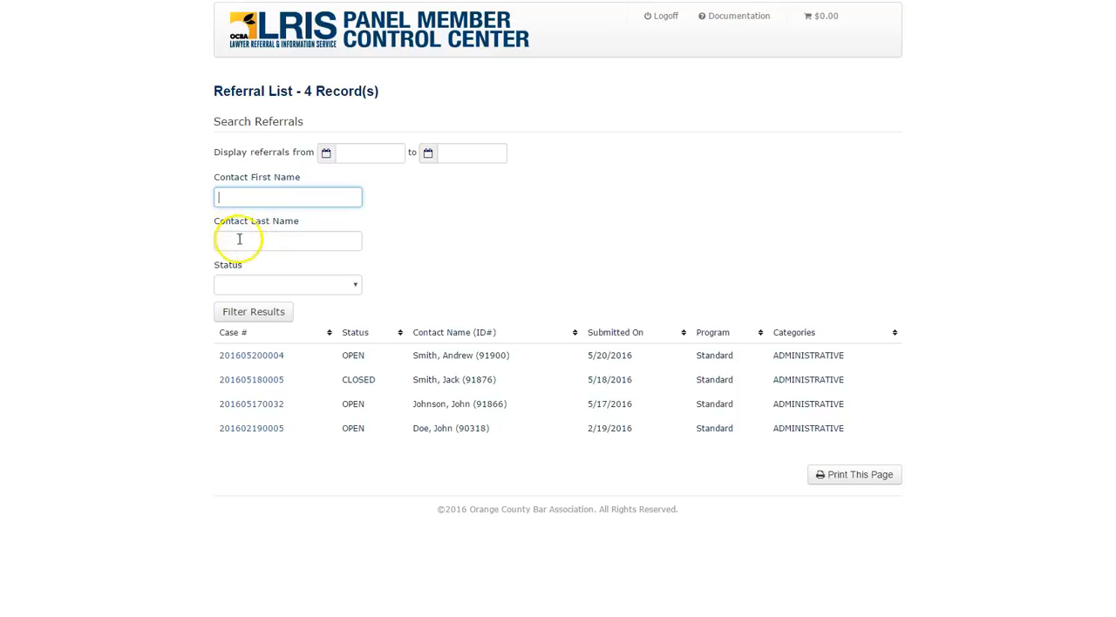
pyautogui.click(354, 284)
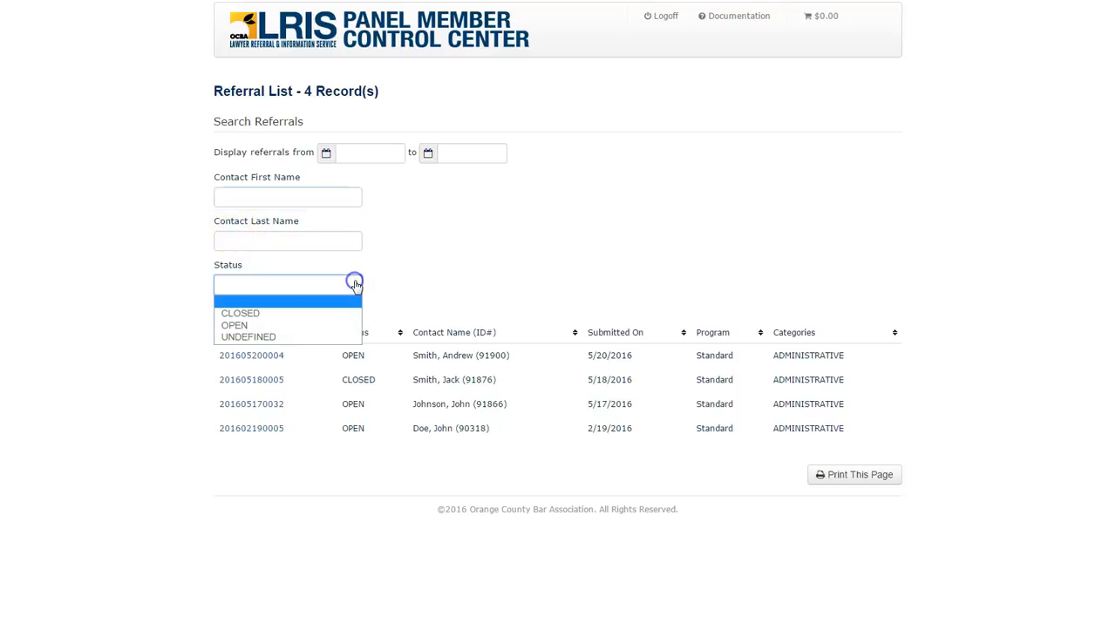
pyautogui.click(239, 314)
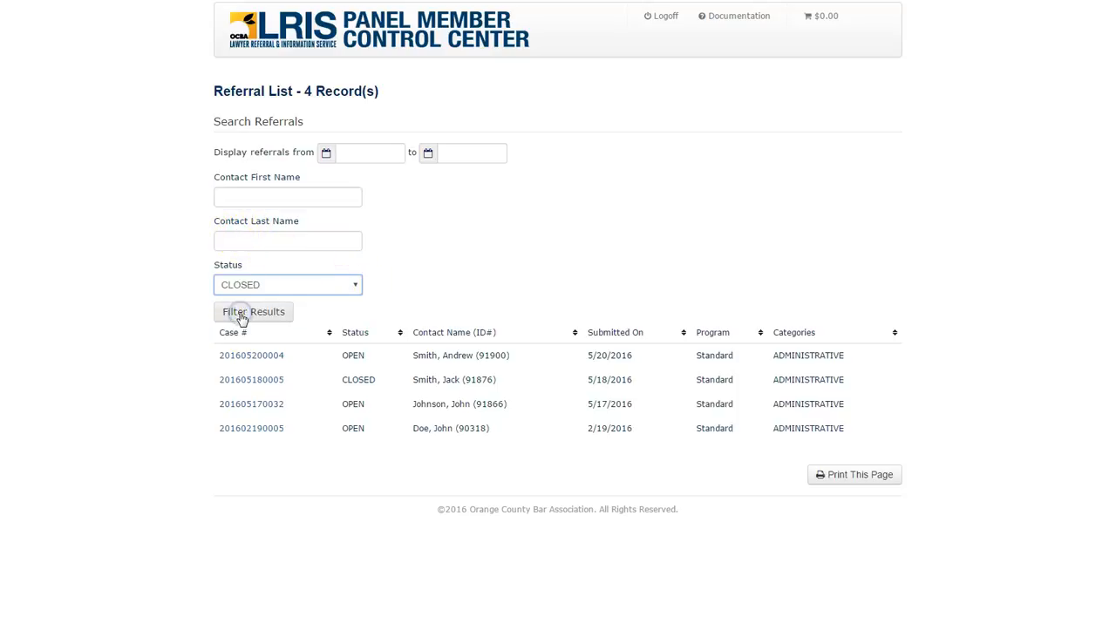
pyautogui.click(268, 316)
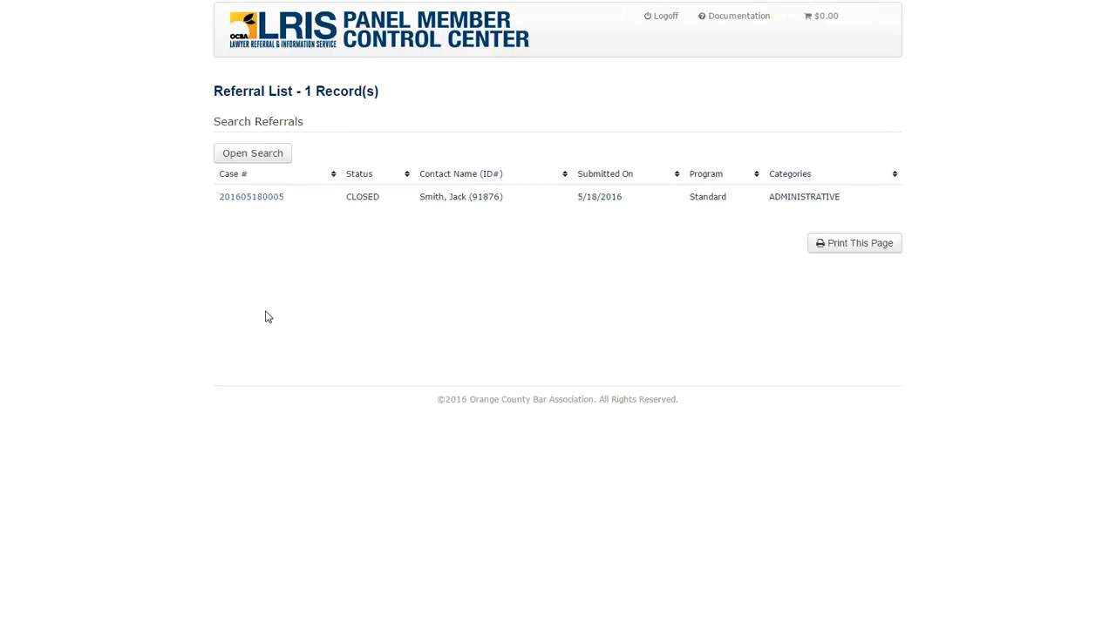
# - Filter the Referral List to show only referrals with status OPEN
pyautogui.click(247, 152)
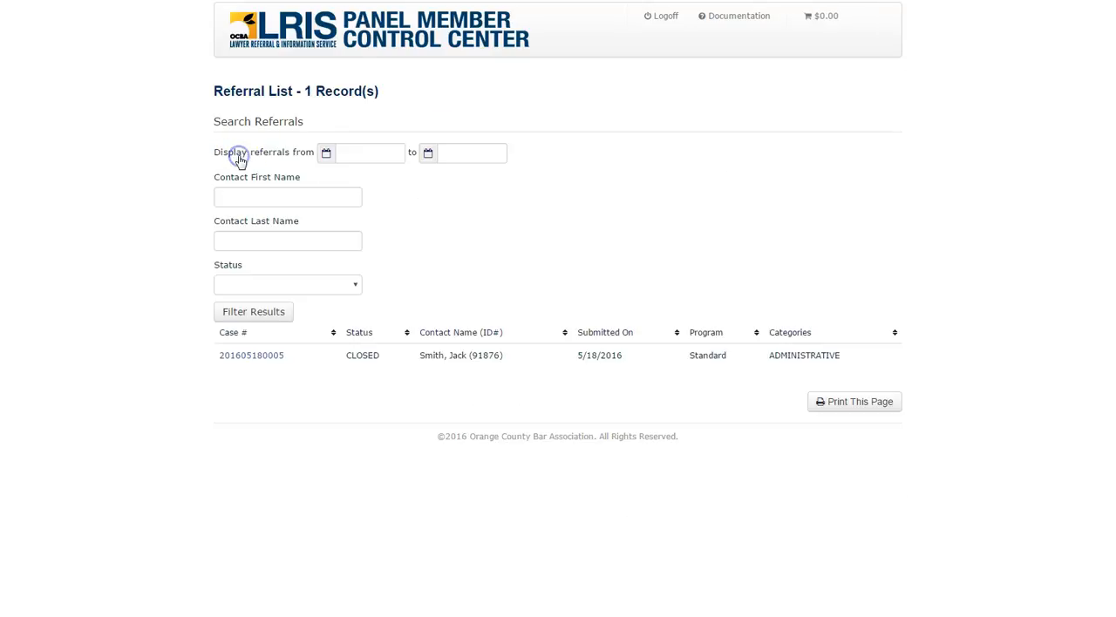
pyautogui.click(355, 286)
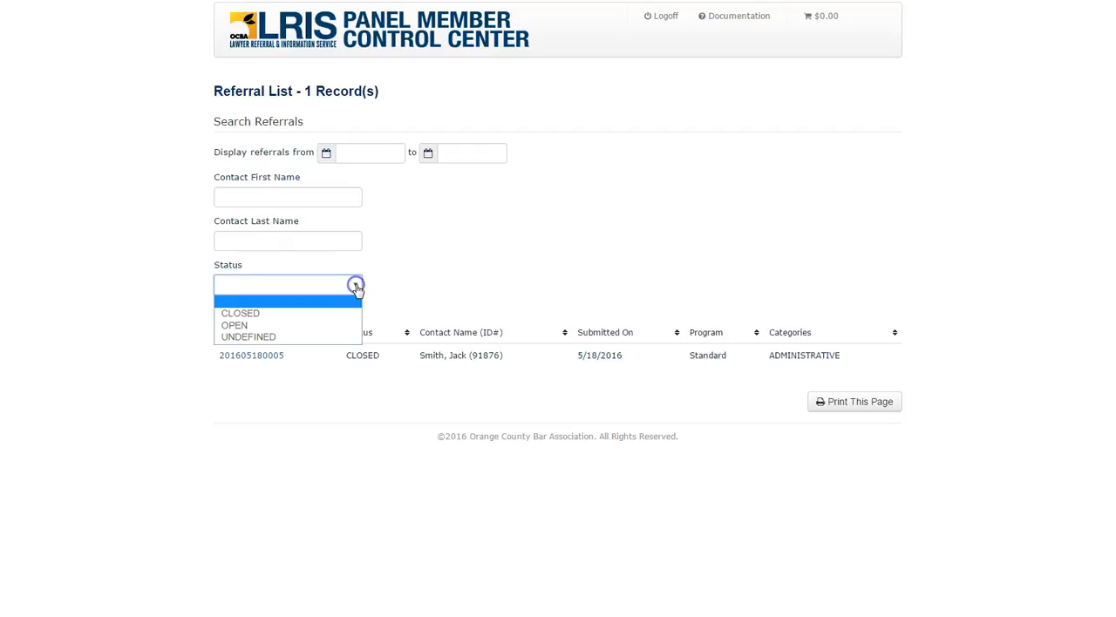
pyautogui.click(239, 328)
pyautogui.click(238, 313)
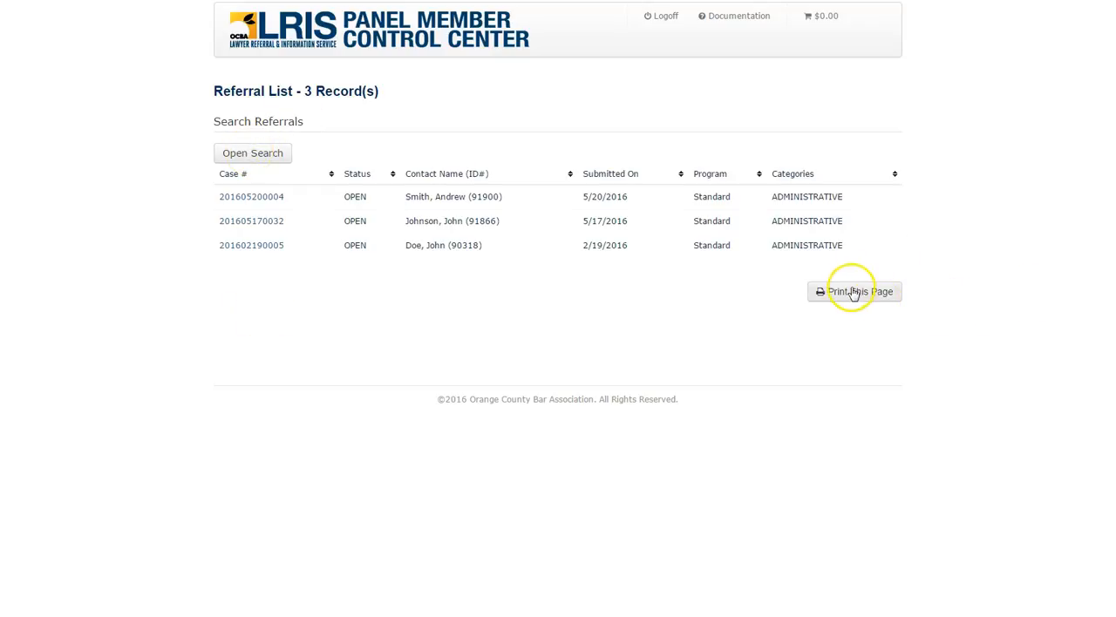
# - Filter the Referral List to referrals from 3/1/2016 to 6/1/2016, without a status restriction
pyautogui.click(264, 157)
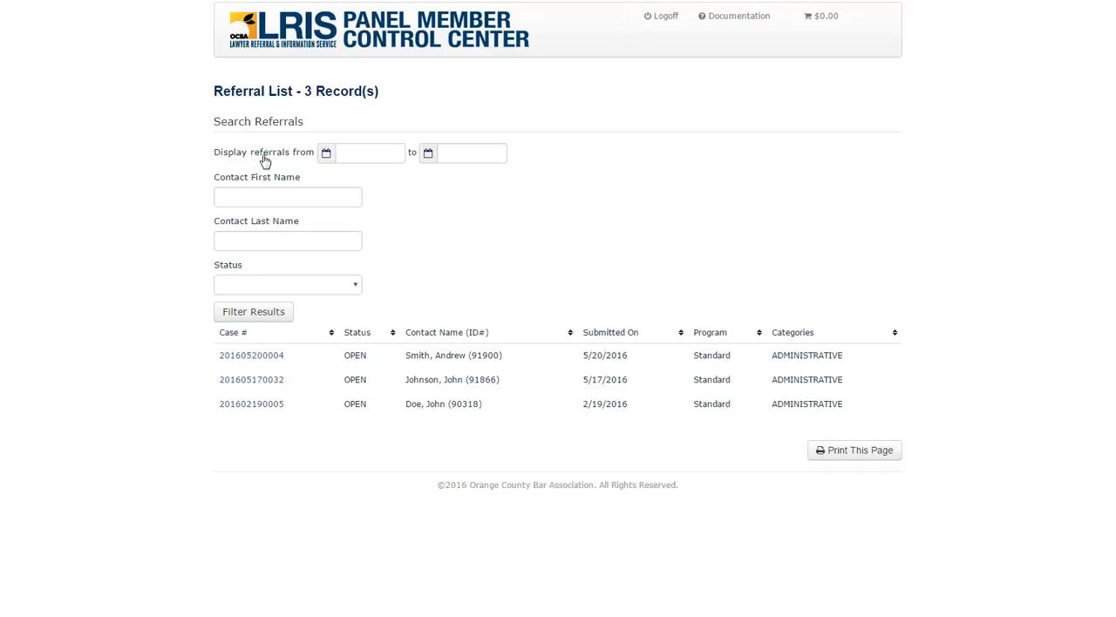
pyautogui.click(352, 153)
pyautogui.write('1/')
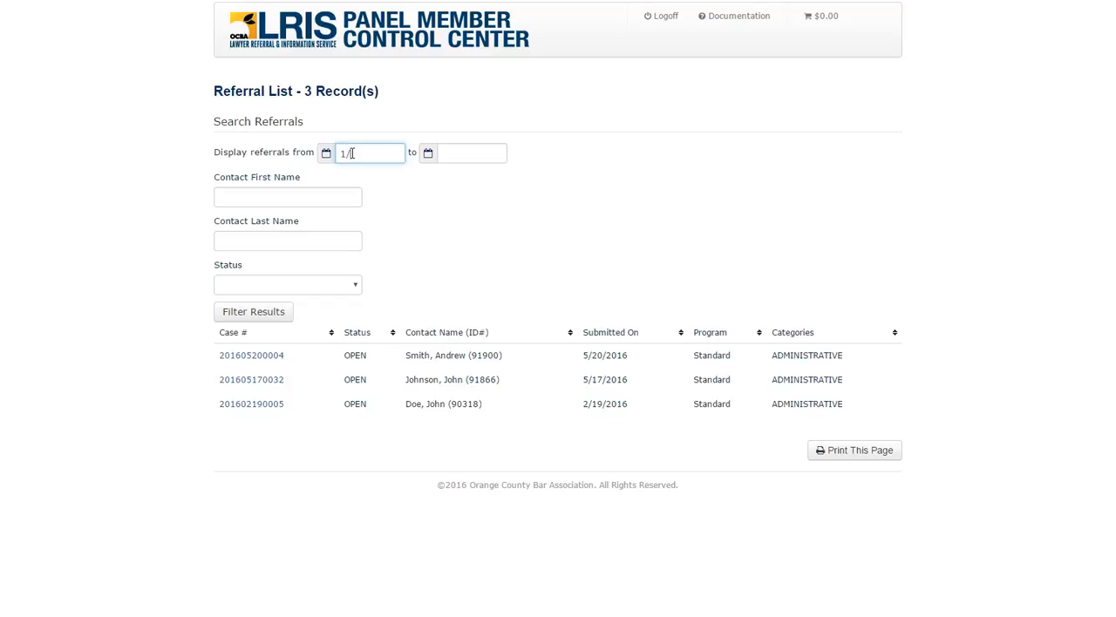
pyautogui.press('BackSpace')
pyautogui.press('BackSpace')
pyautogui.write('3/1/2016')
pyautogui.click(477, 154)
pyautogui.write('6/')
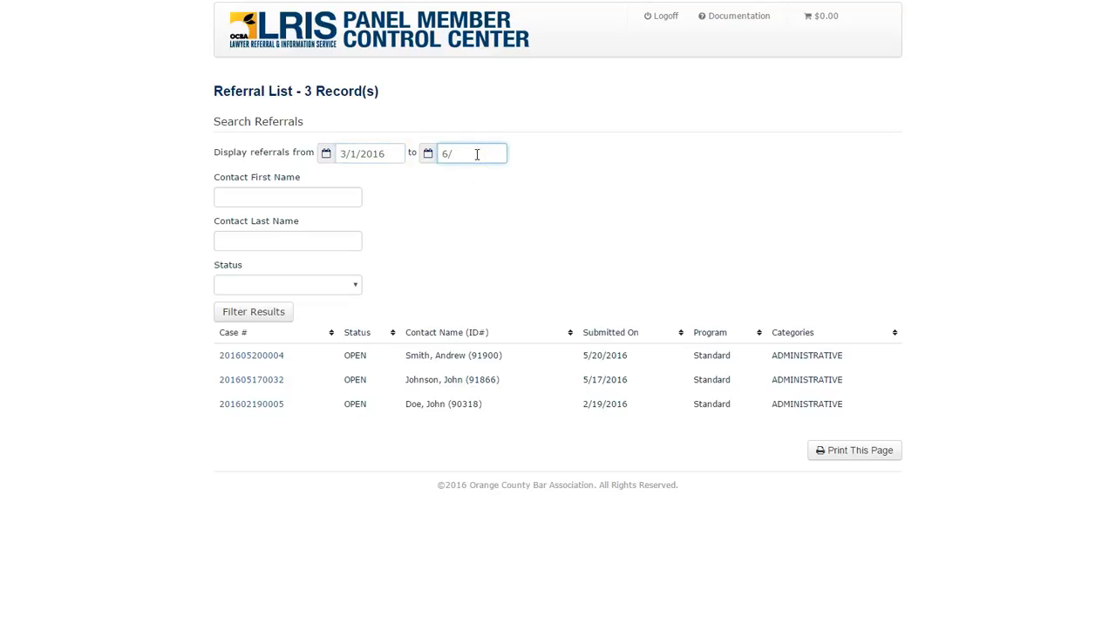
pyautogui.write('1/2016')
pyautogui.click(251, 311)
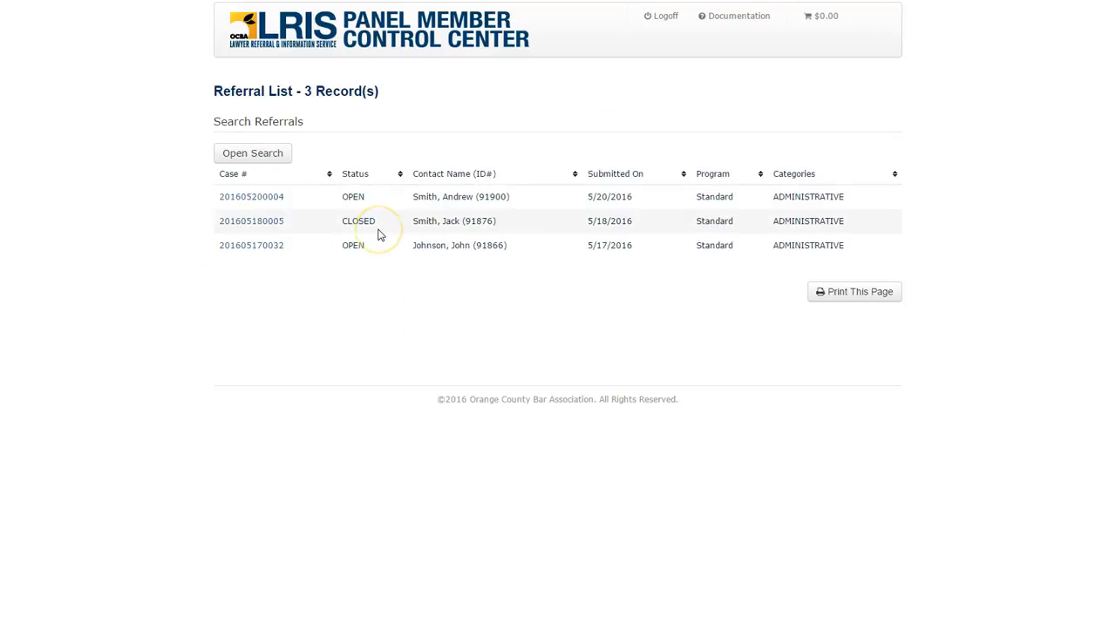
# - Reload the unfiltered Referral List from the member dashboard and open the case submitted on 5/20/2016
pyautogui.click(247, 160)
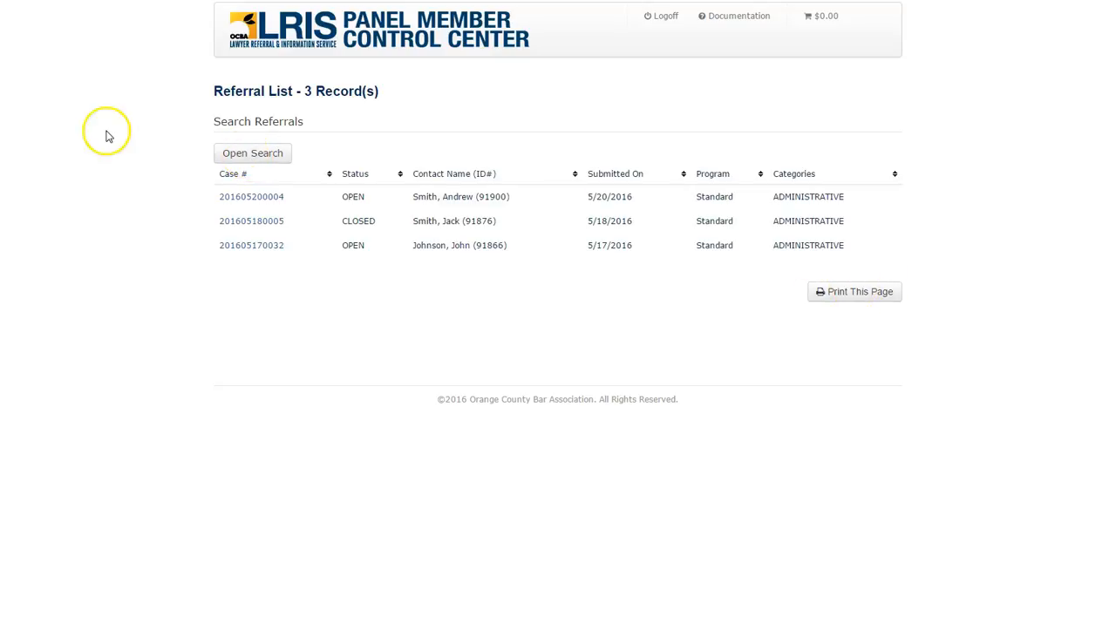
pyautogui.click(249, 28)
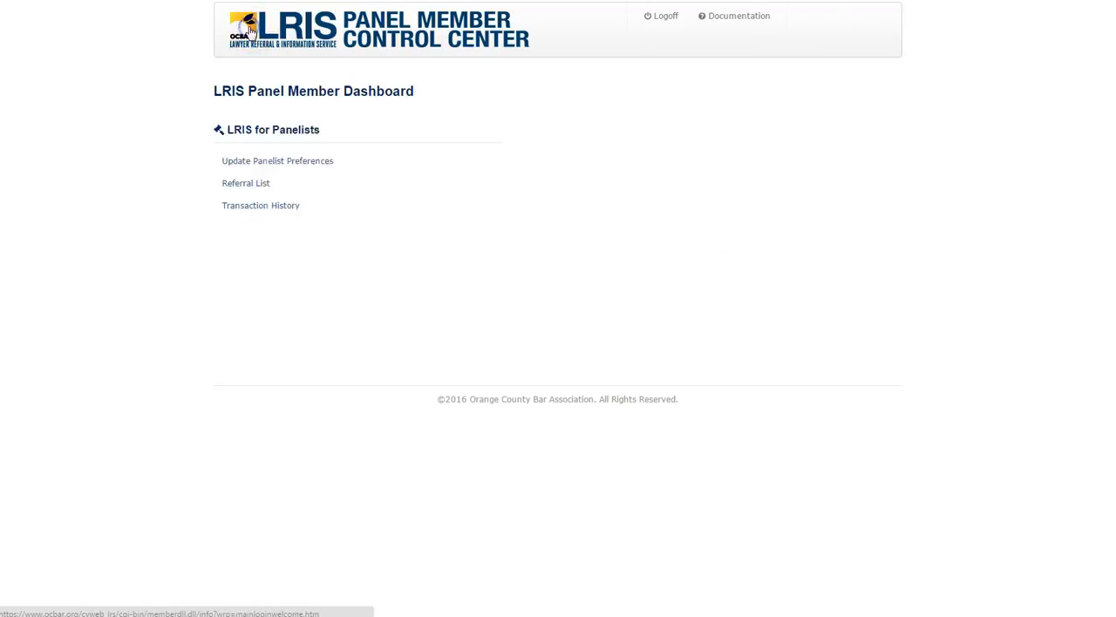
pyautogui.click(247, 254)
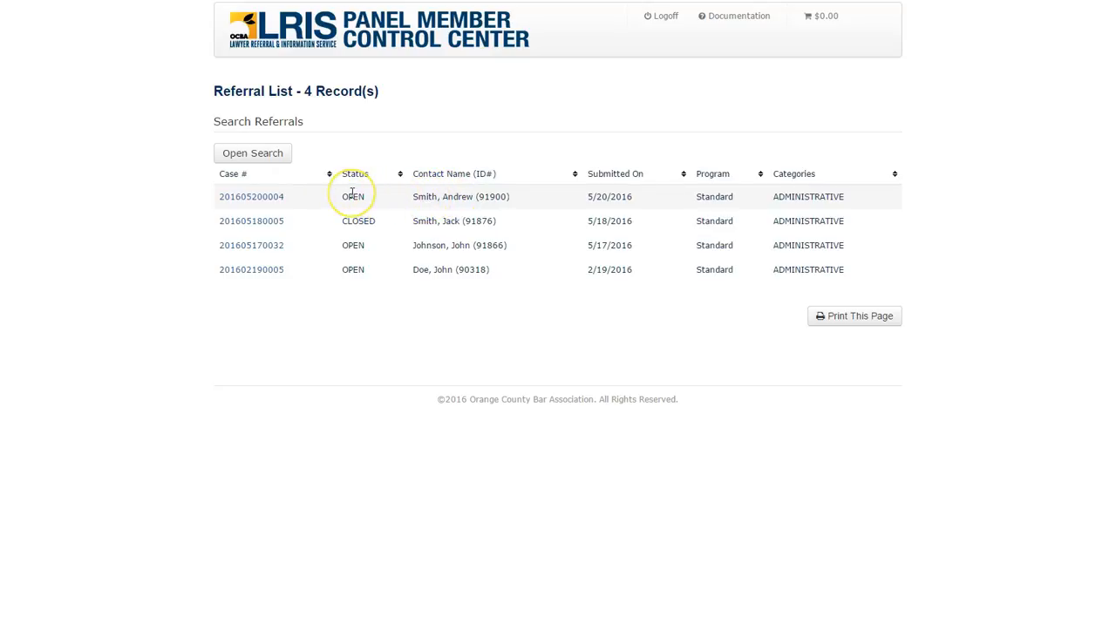
pyautogui.click(246, 198)
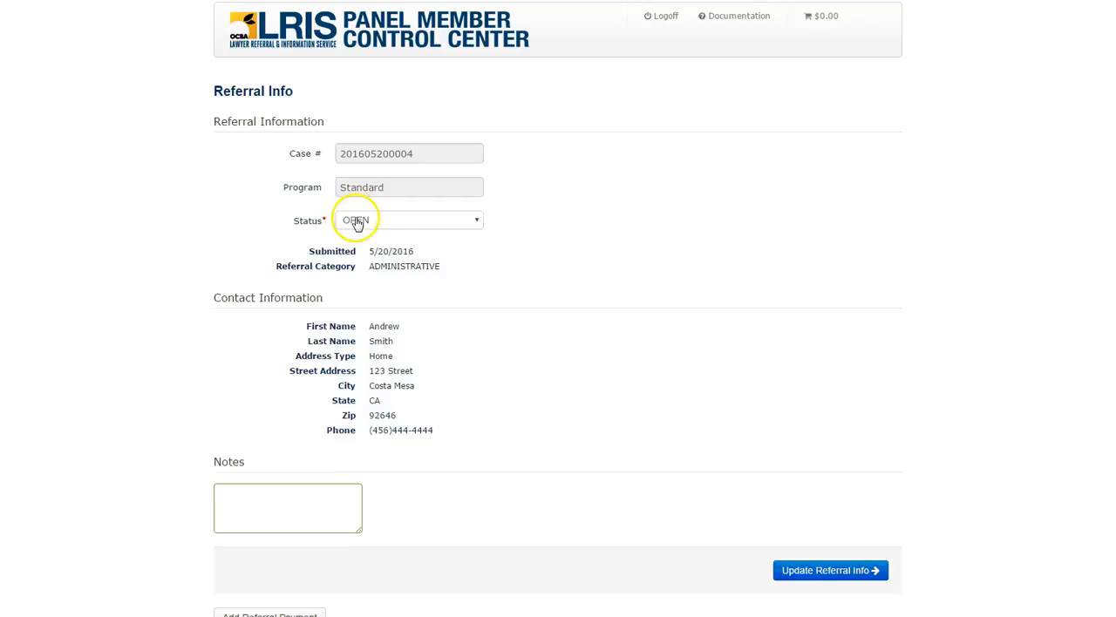
# - Examine the referral's available status options, its contact information and the notes field
pyautogui.click(475, 223)
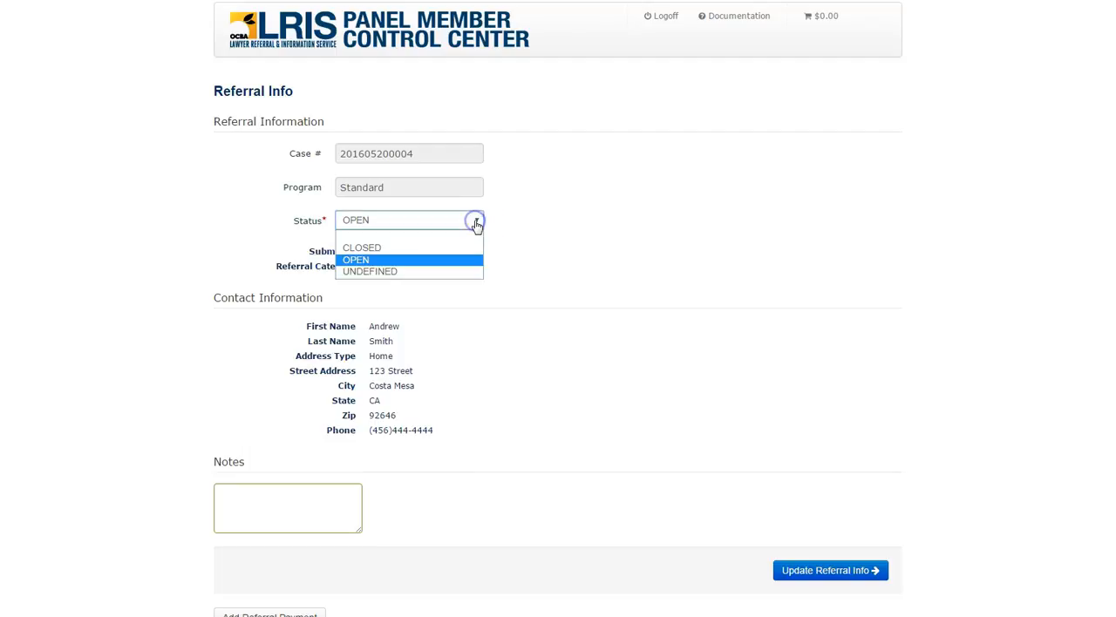
pyautogui.click(540, 208)
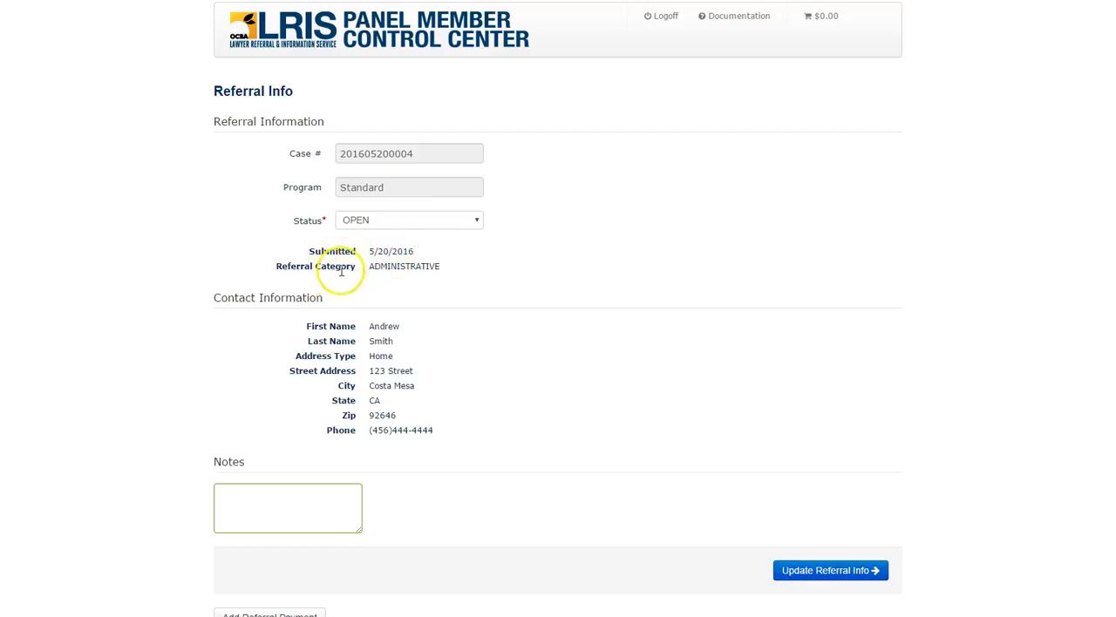
pyautogui.click(372, 325)
pyautogui.moveTo(372, 325); pyautogui.dragTo(392, 430)
pyautogui.scroll(-3, 482, 368)
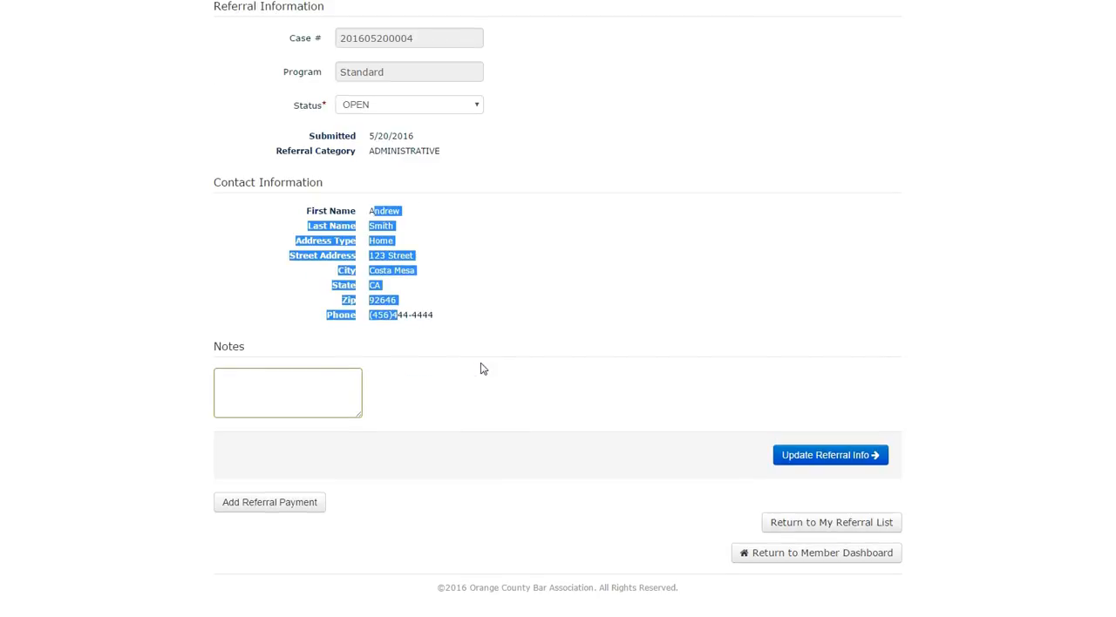
pyautogui.click(235, 380)
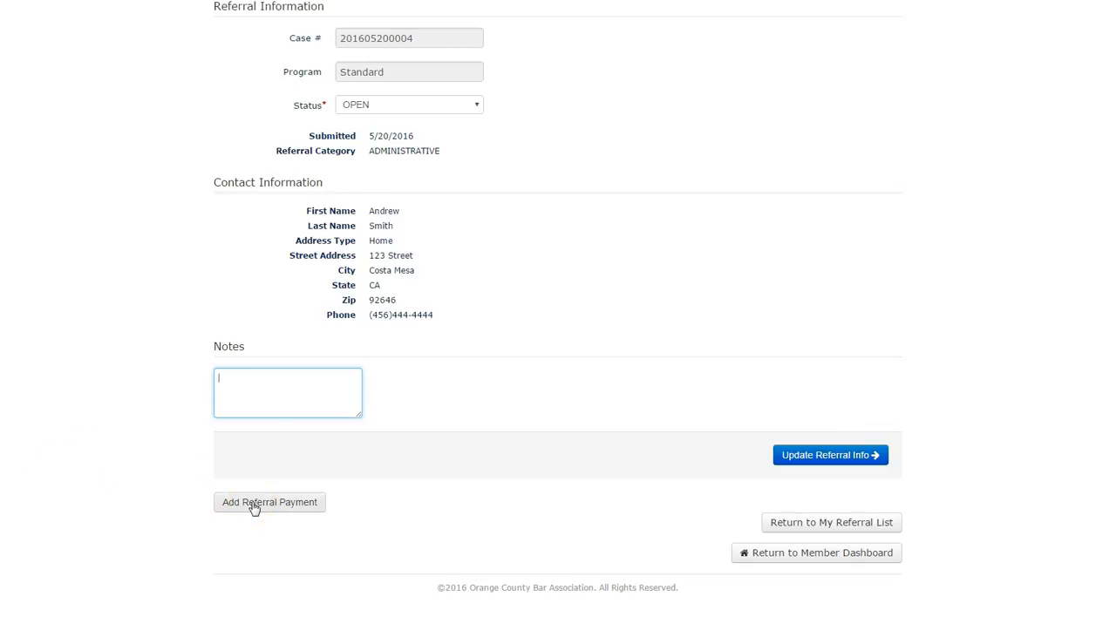
pyautogui.scroll(1, 149, 418)
pyautogui.scroll(-1, 149, 419)
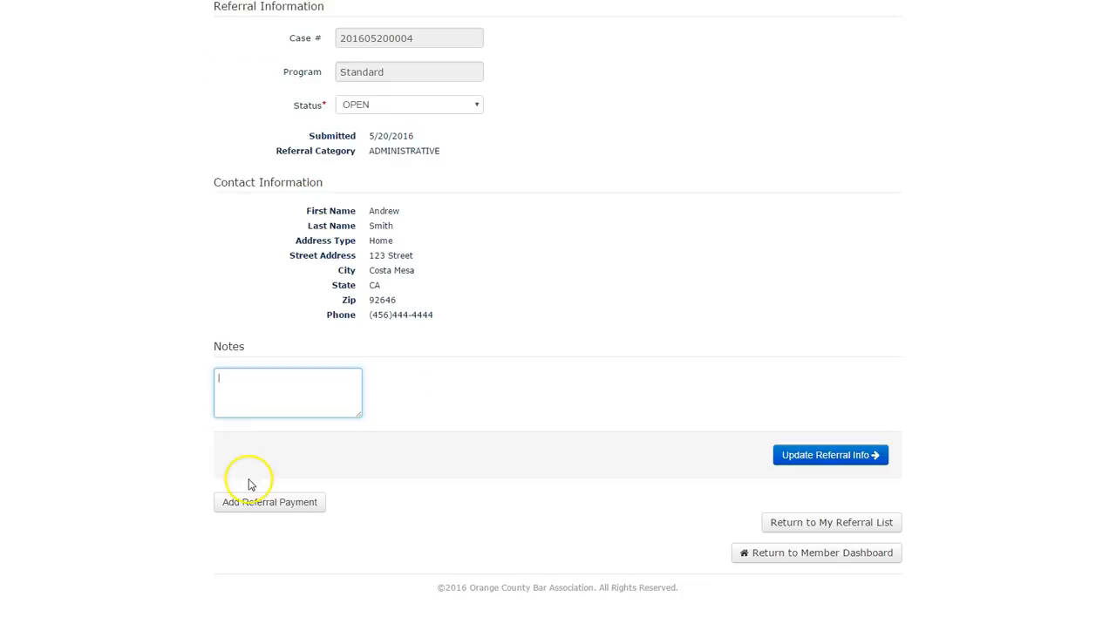
# - Add a referral payment to the case with client fees paid to attorney of 1000
pyautogui.click(255, 505)
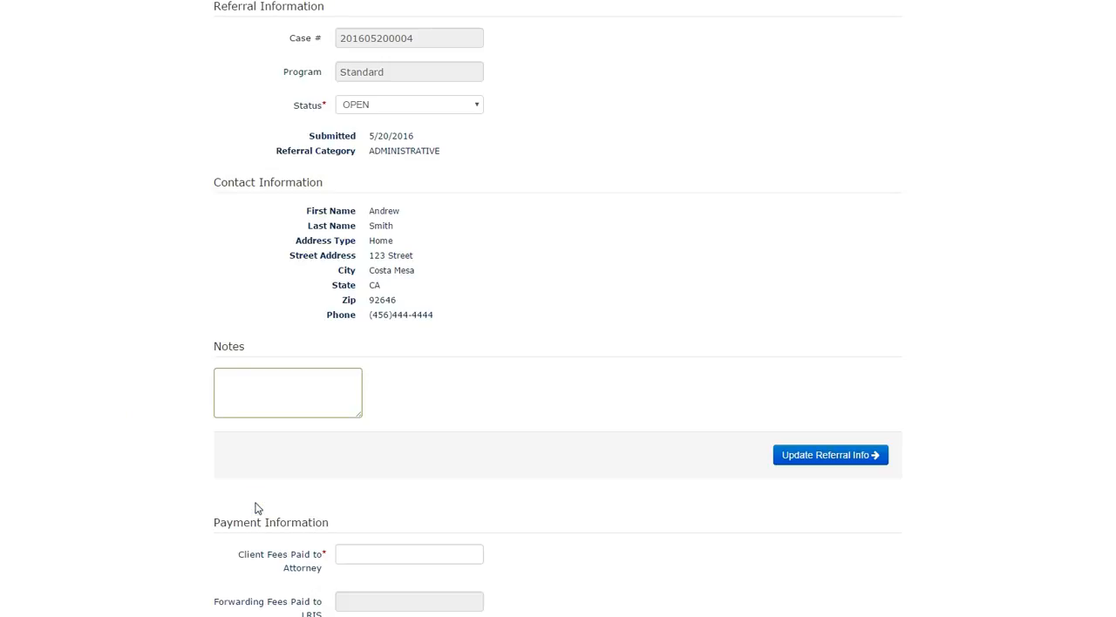
pyautogui.scroll(-3, 186, 491)
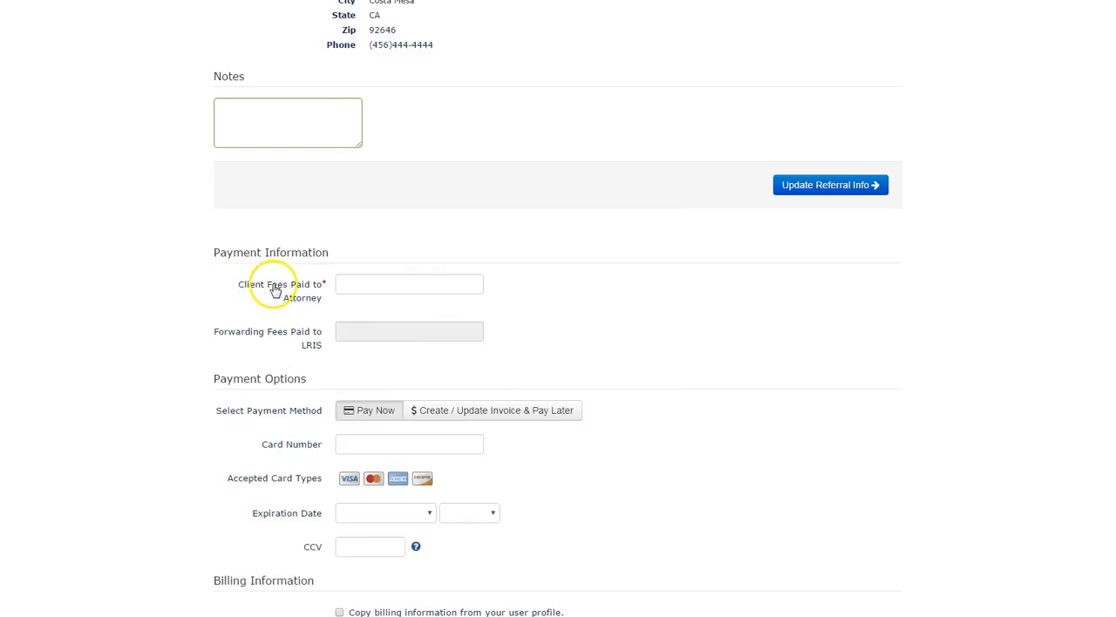
pyautogui.click(348, 286)
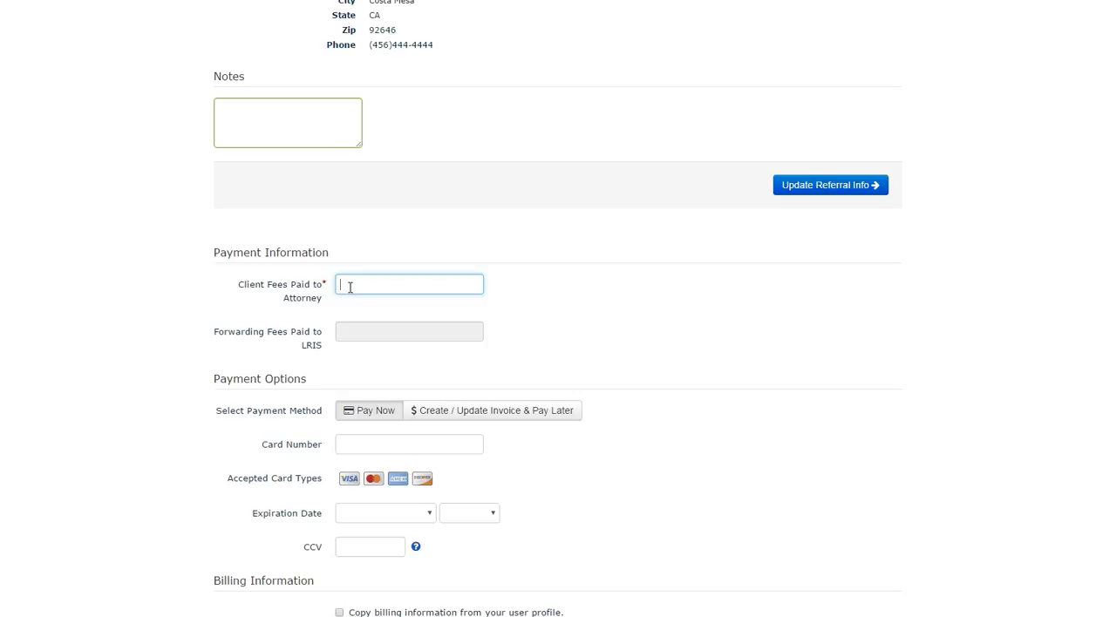
pyautogui.write('1000')
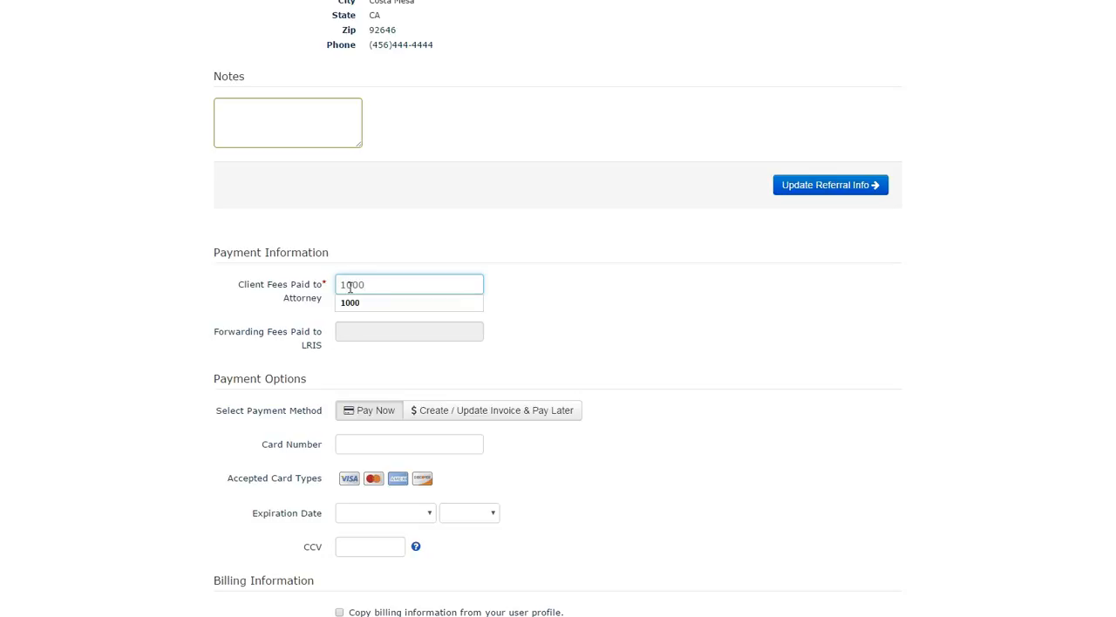
pyautogui.press('Tab')
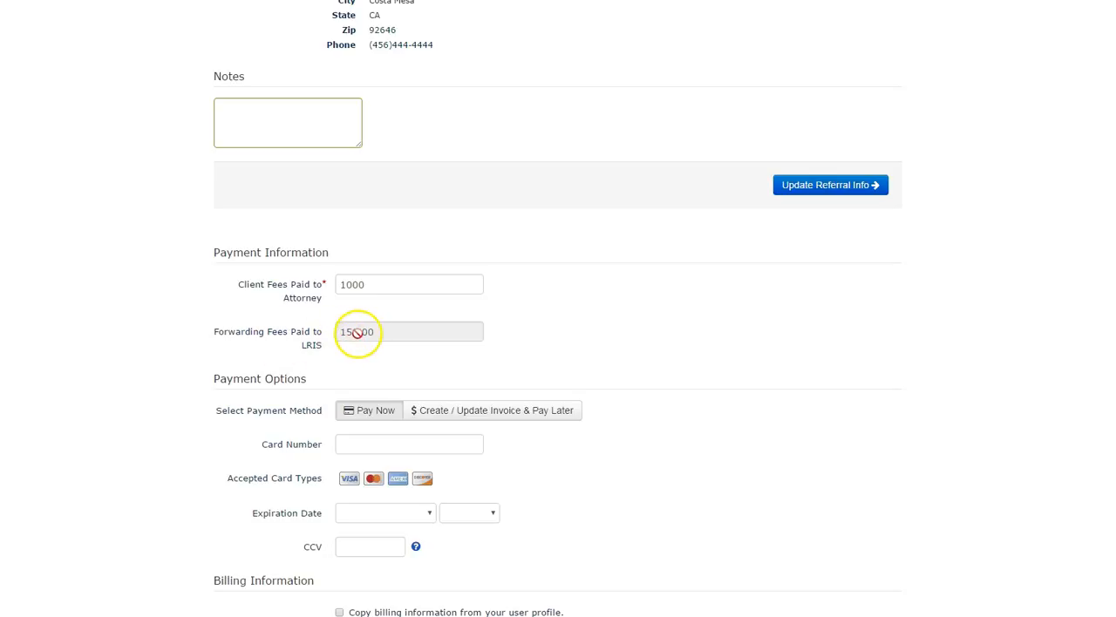
# - Set the payment method to Create / Update Invoice & Pay Later and process the referral payment
pyautogui.scroll(-3, 185, 312)
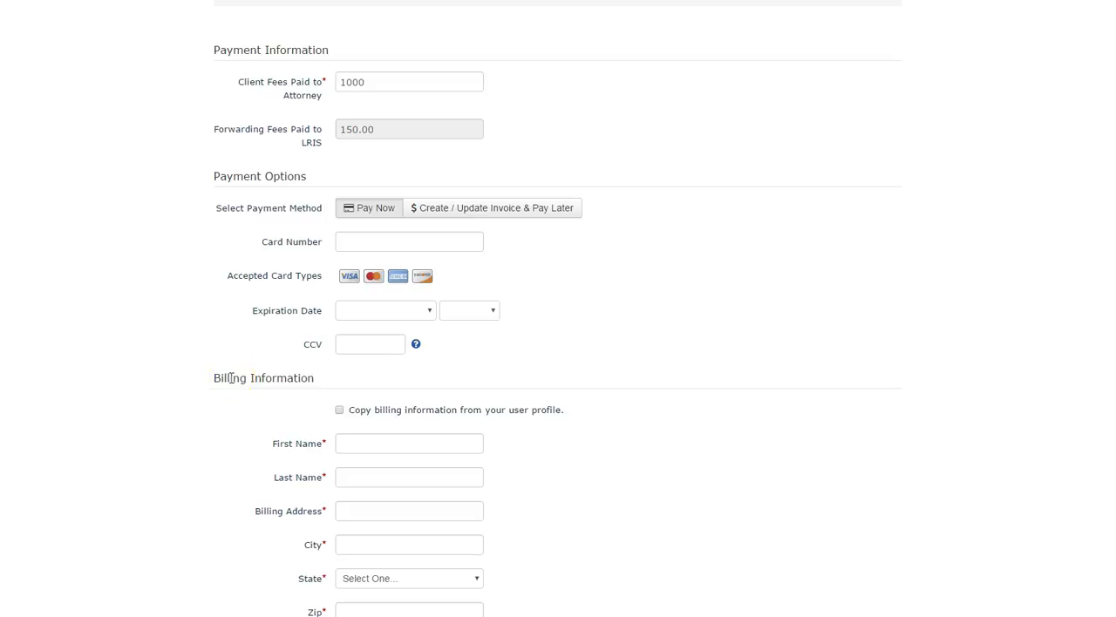
pyautogui.scroll(3, 206, 355)
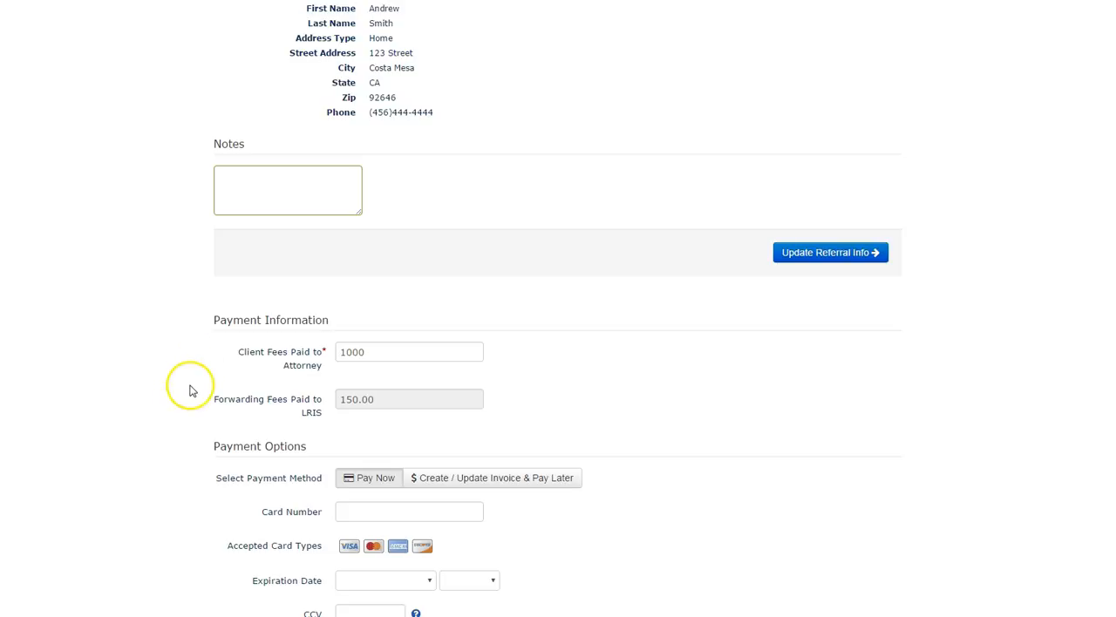
pyautogui.scroll(-3, 194, 379)
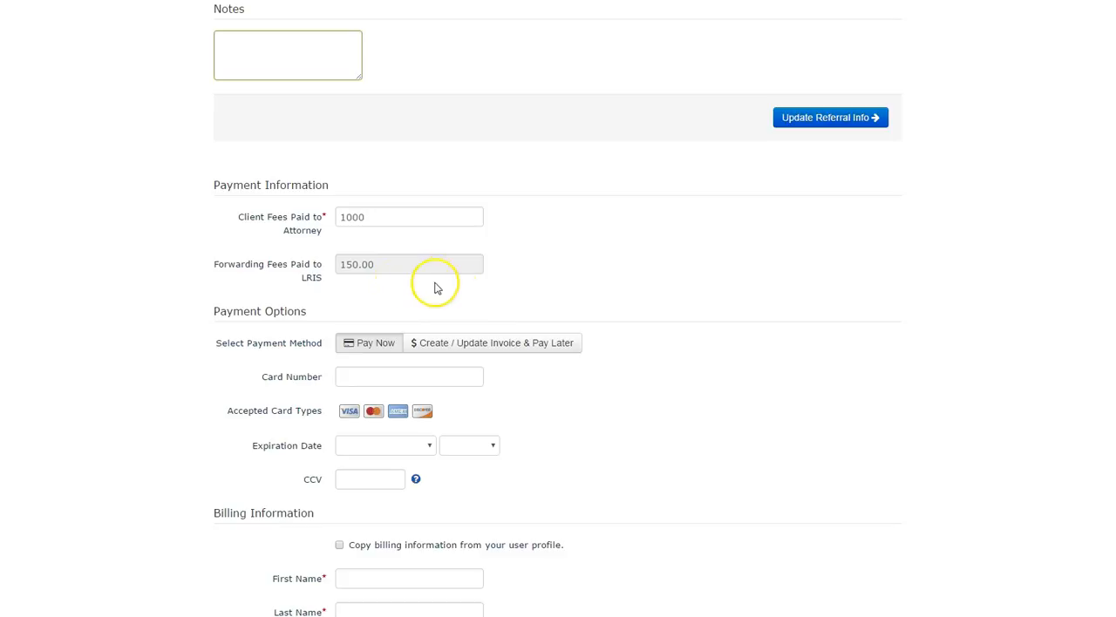
pyautogui.click(480, 347)
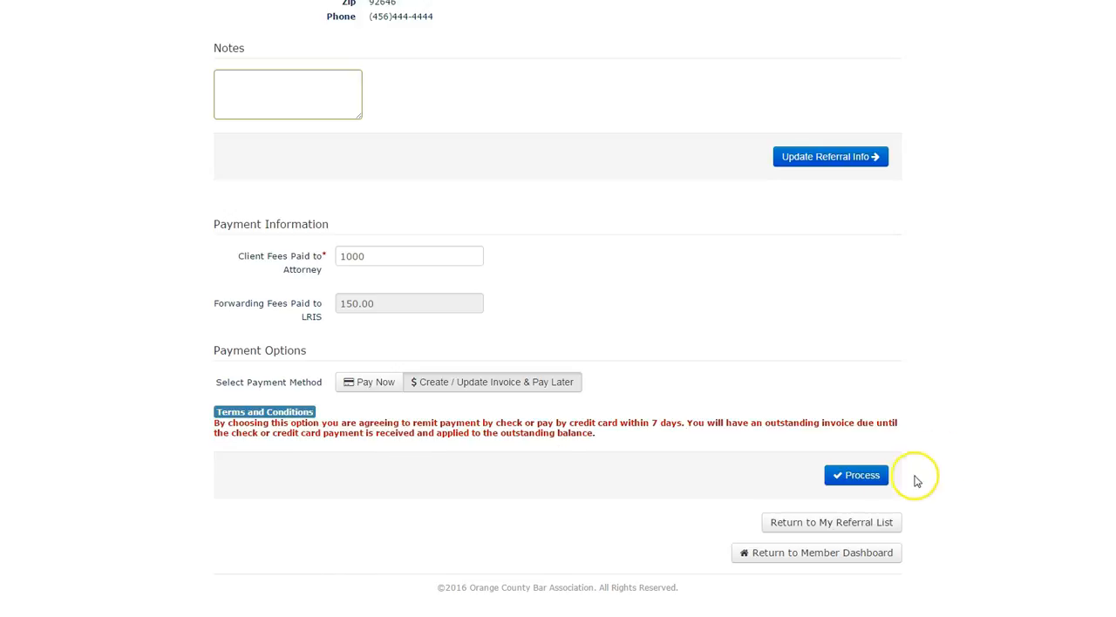
pyautogui.click(859, 478)
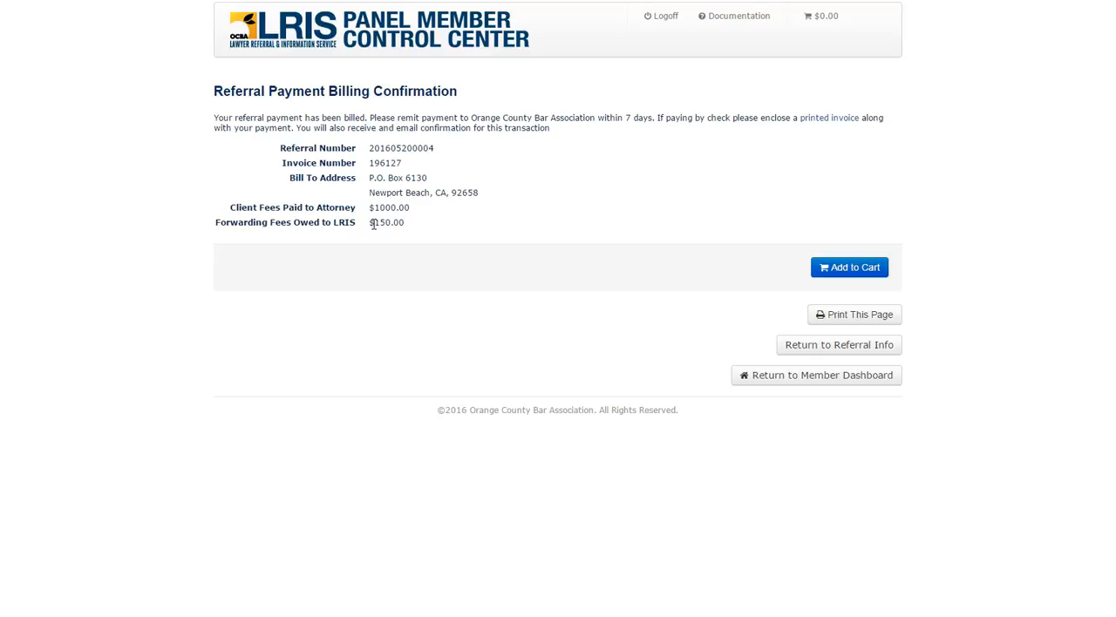
# - Add the billed invoice to the shopping cart and show its item details
pyautogui.click(850, 267)
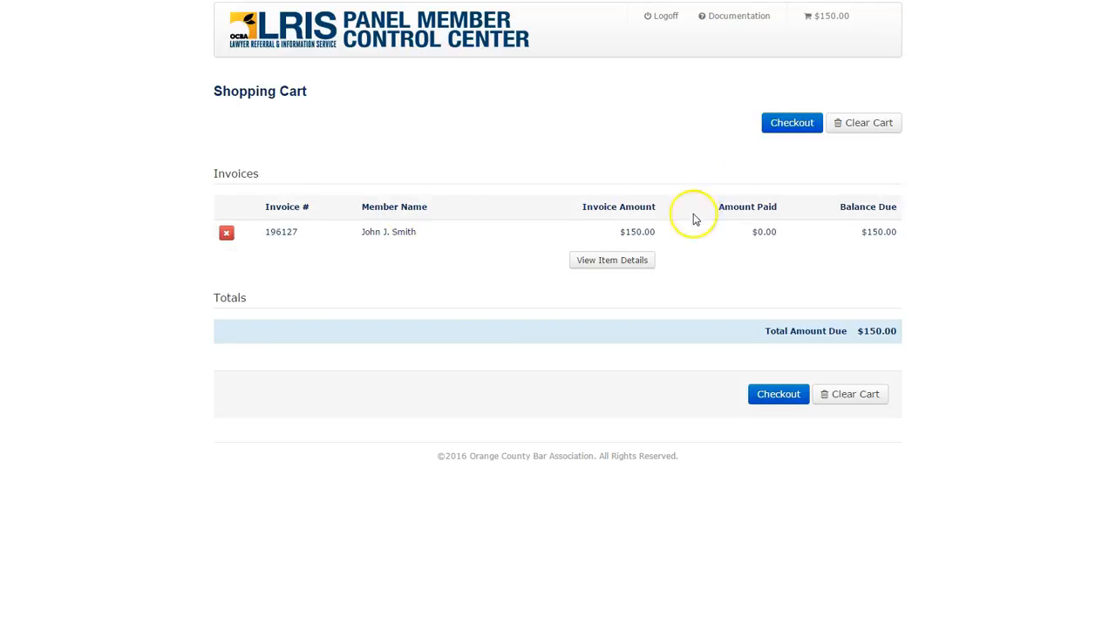
pyautogui.click(601, 259)
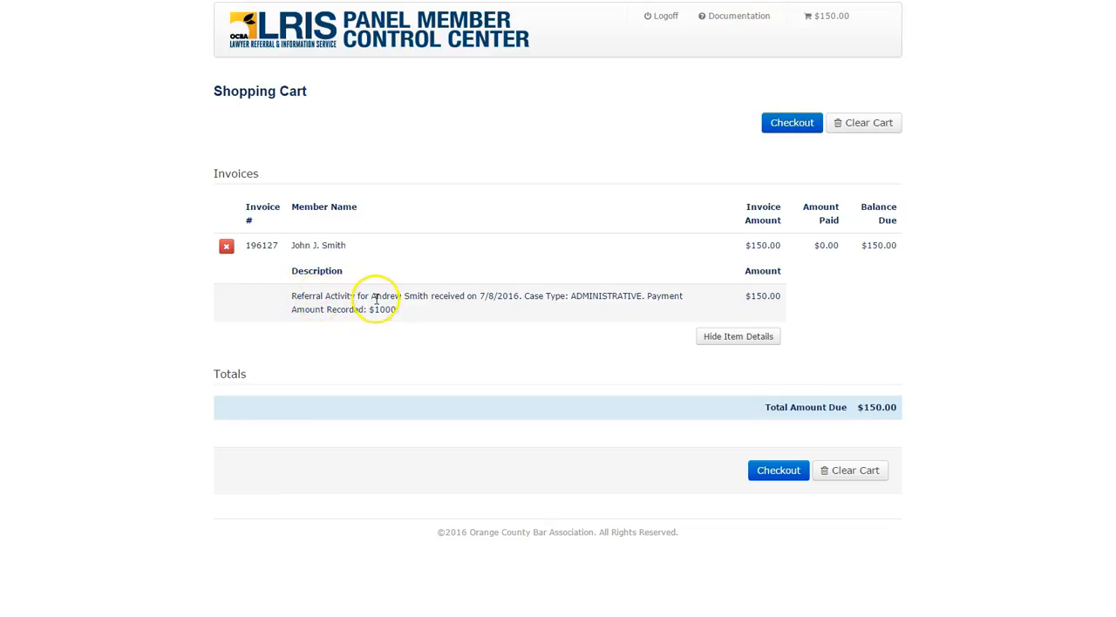
pyautogui.moveTo(368, 296); pyautogui.dragTo(420, 295)
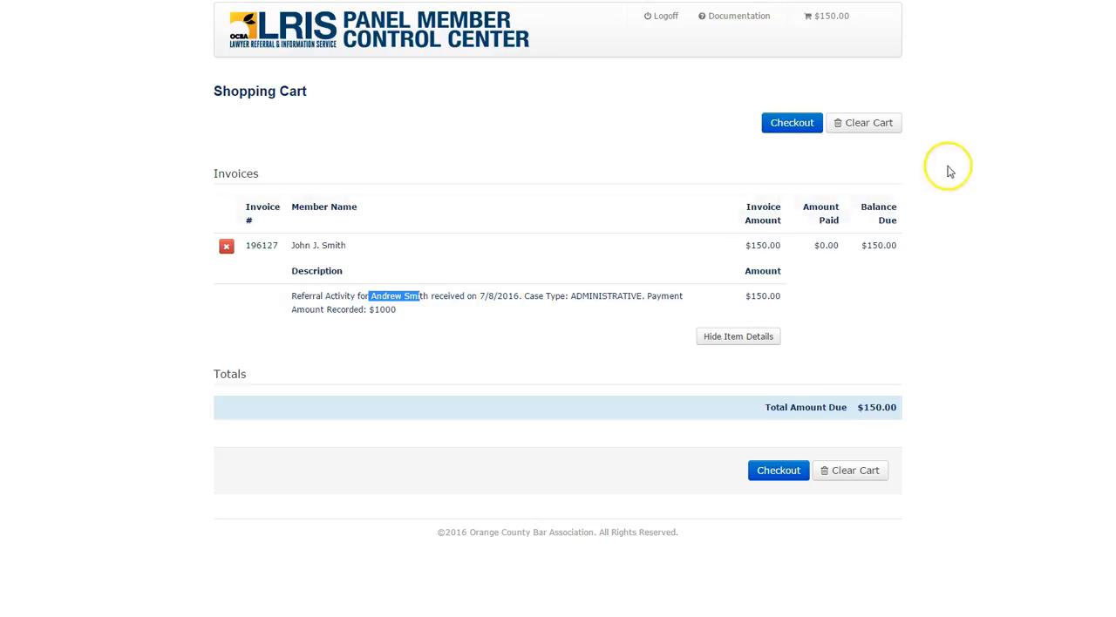
# - Clear the shopping cart and reopen the case submitted on 5/20/2016 from the Referral List
pyautogui.click(852, 124)
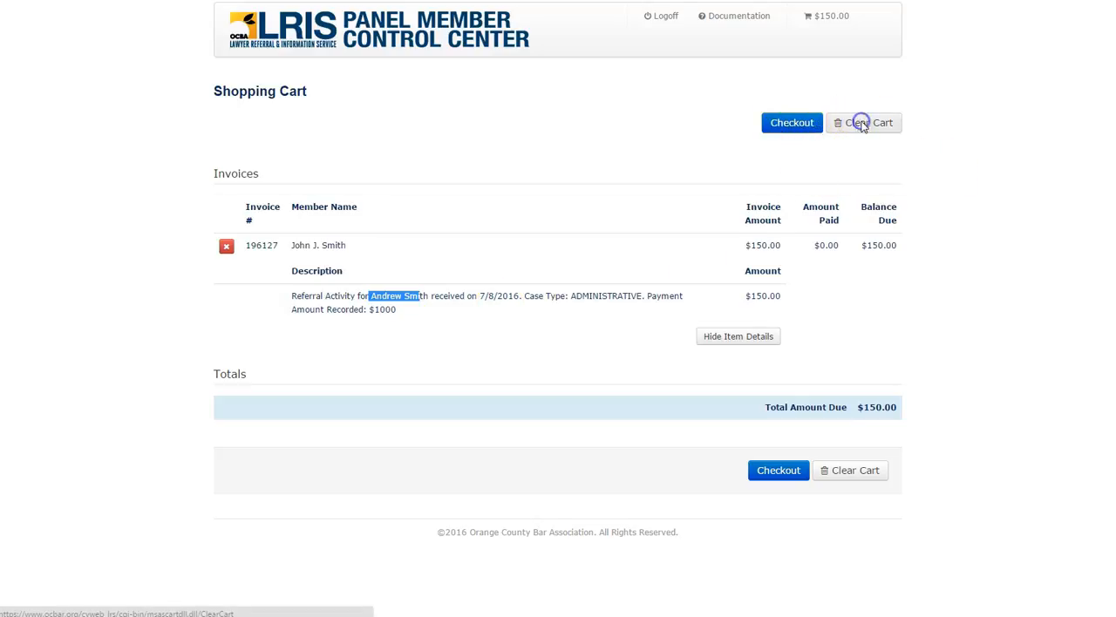
pyautogui.click(269, 117)
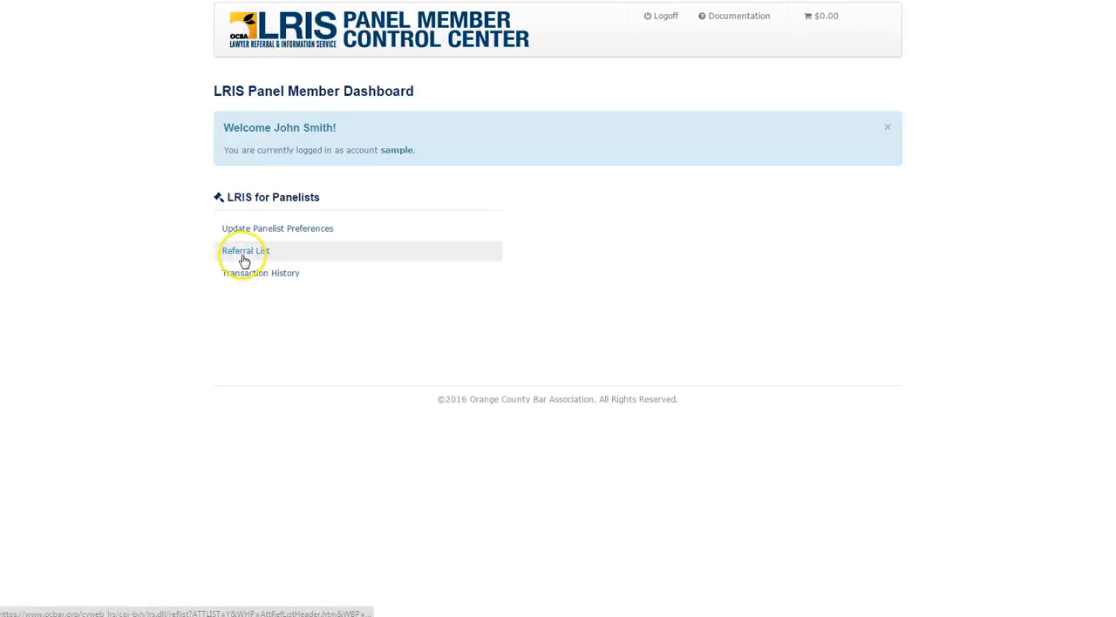
pyautogui.click(244, 255)
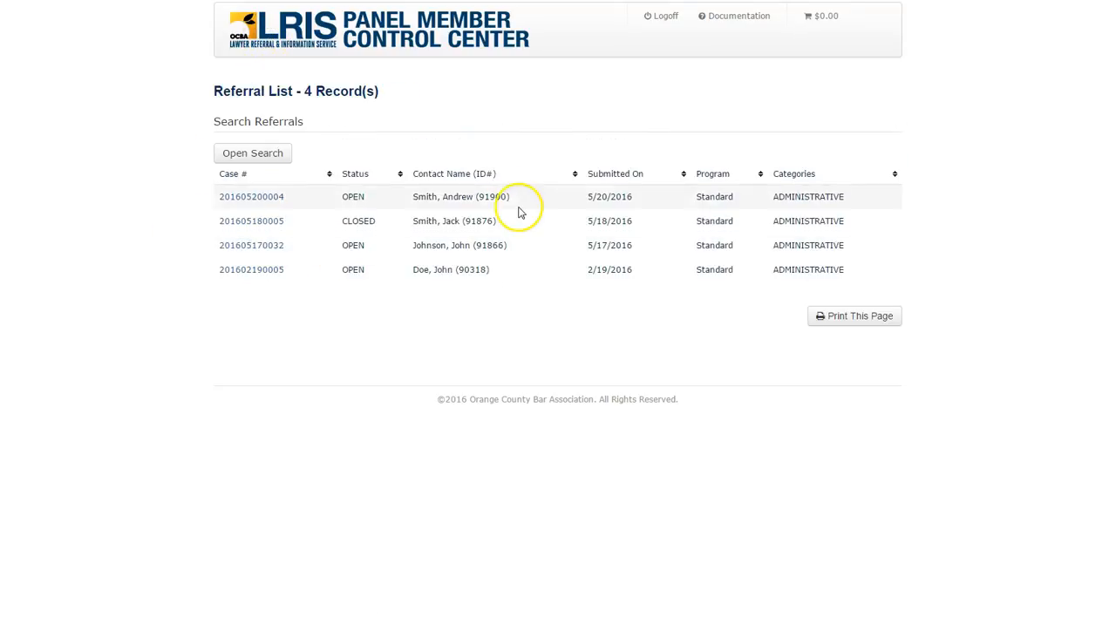
pyautogui.click(242, 197)
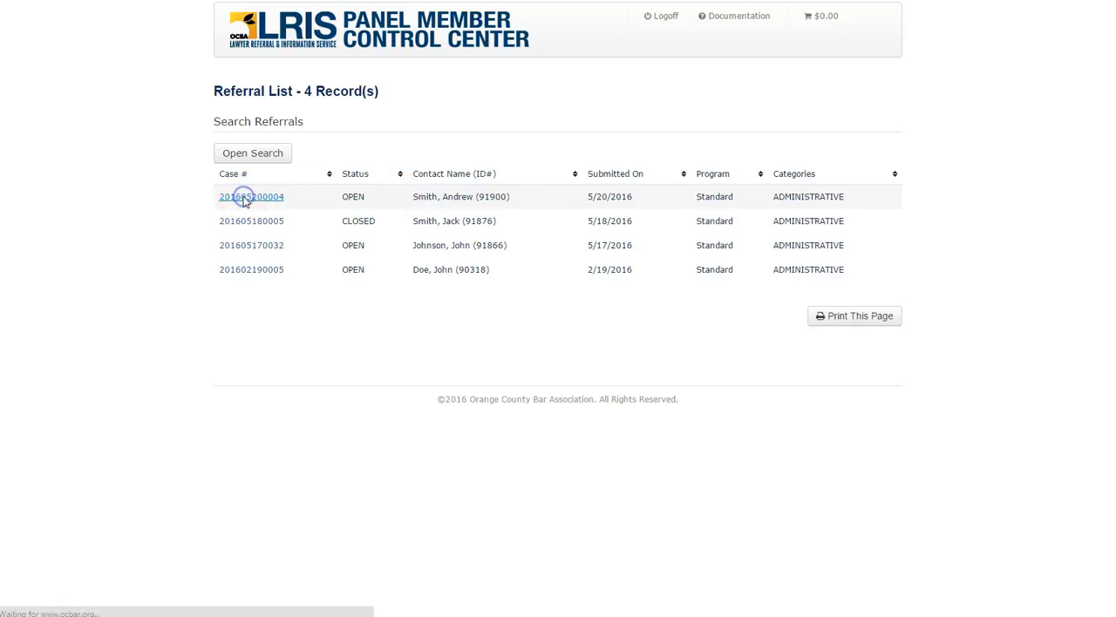
pyautogui.scroll(-3, 139, 224)
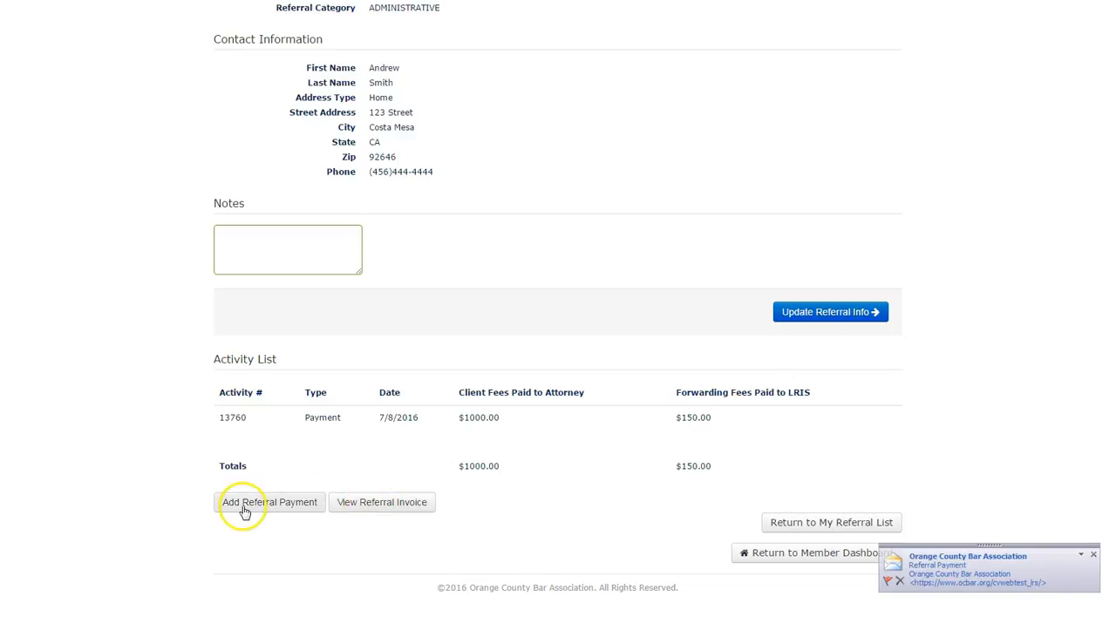
# - Dismiss the e-mail notification, open the case's referral invoice and add it to the shopping cart
pyautogui.click(1092, 555)
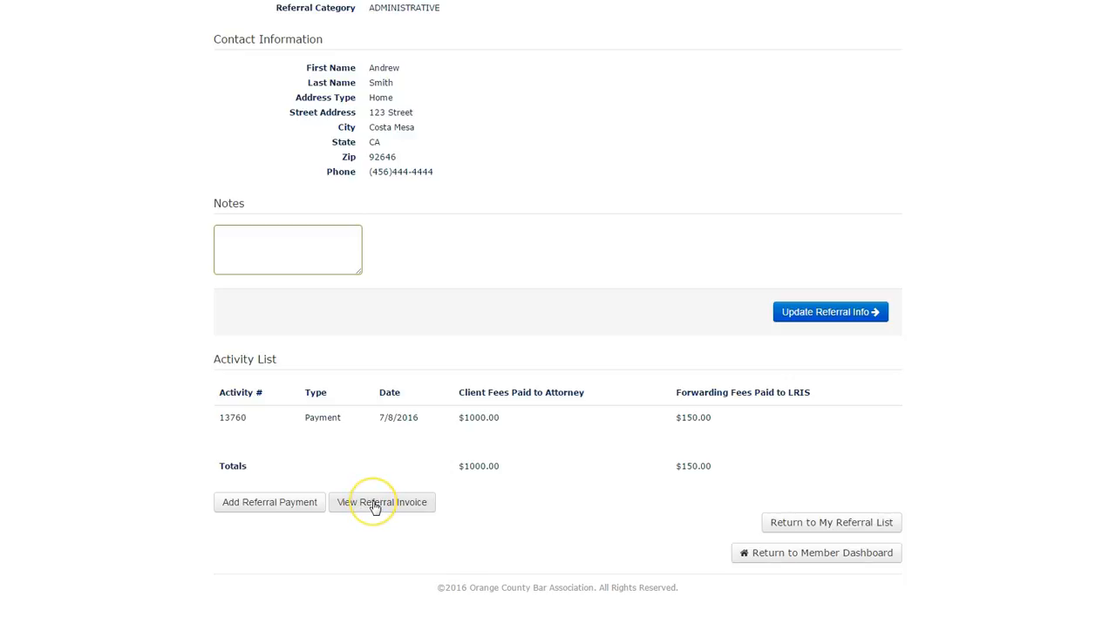
pyautogui.click(373, 504)
pyautogui.click(276, 209)
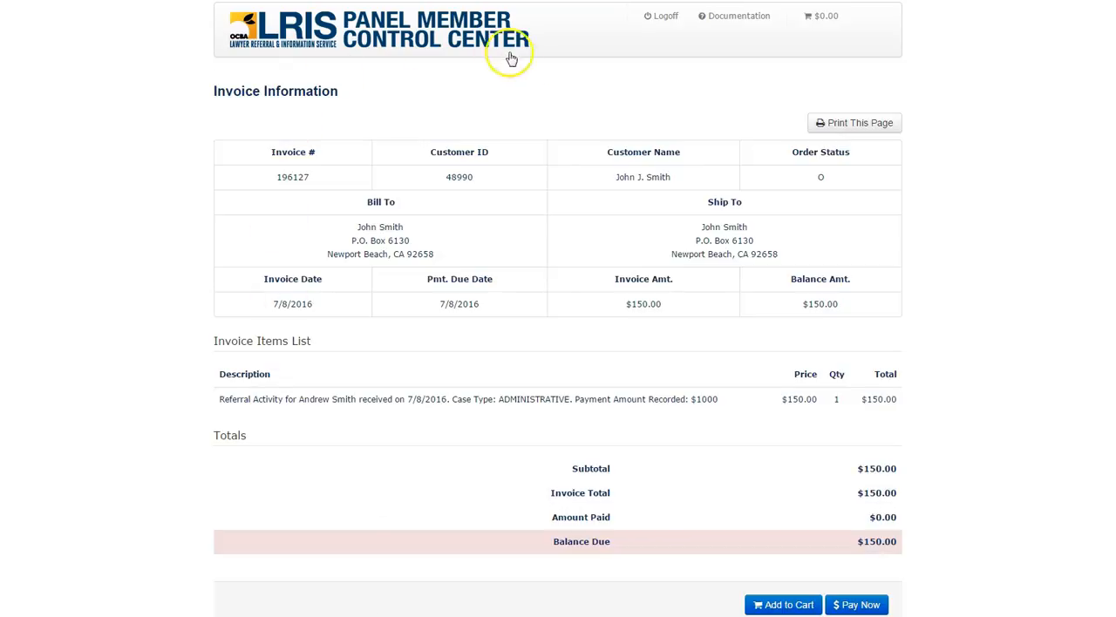
pyautogui.scroll(-2, 515, 276)
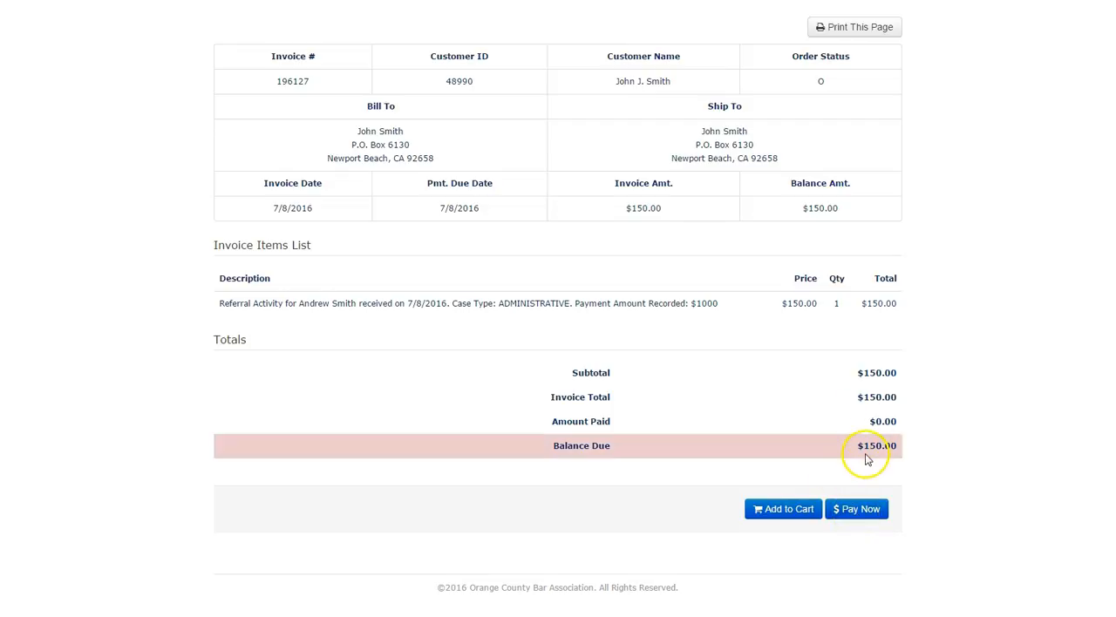
pyautogui.click(787, 515)
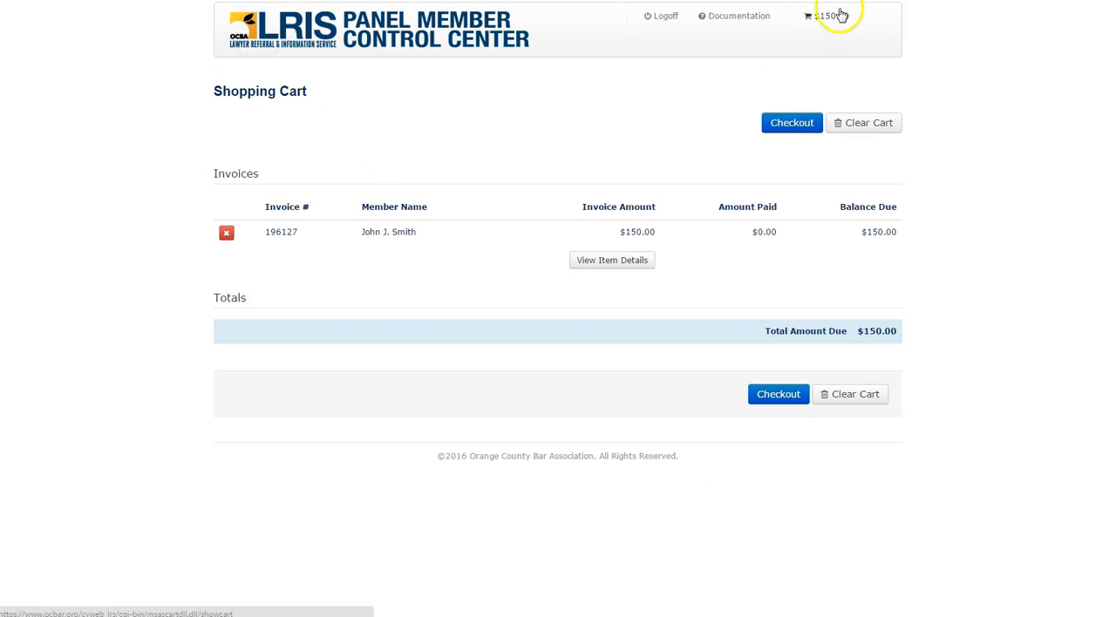
# - Return to the member dashboard and open the case submitted on 5/17/2016 from the Referral List
pyautogui.click(238, 39)
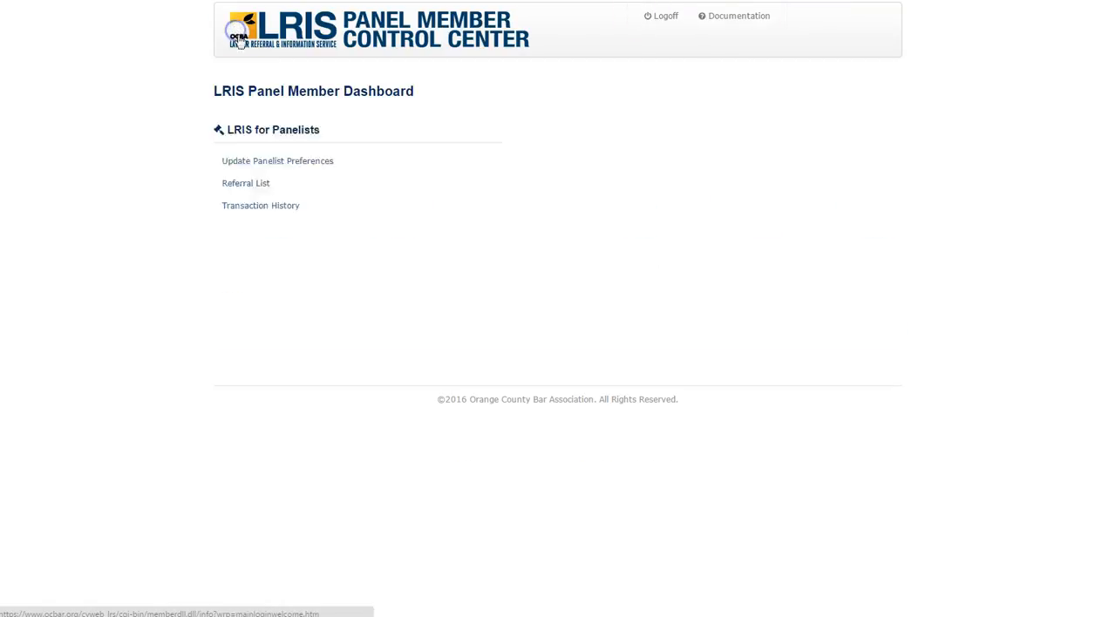
pyautogui.click(244, 251)
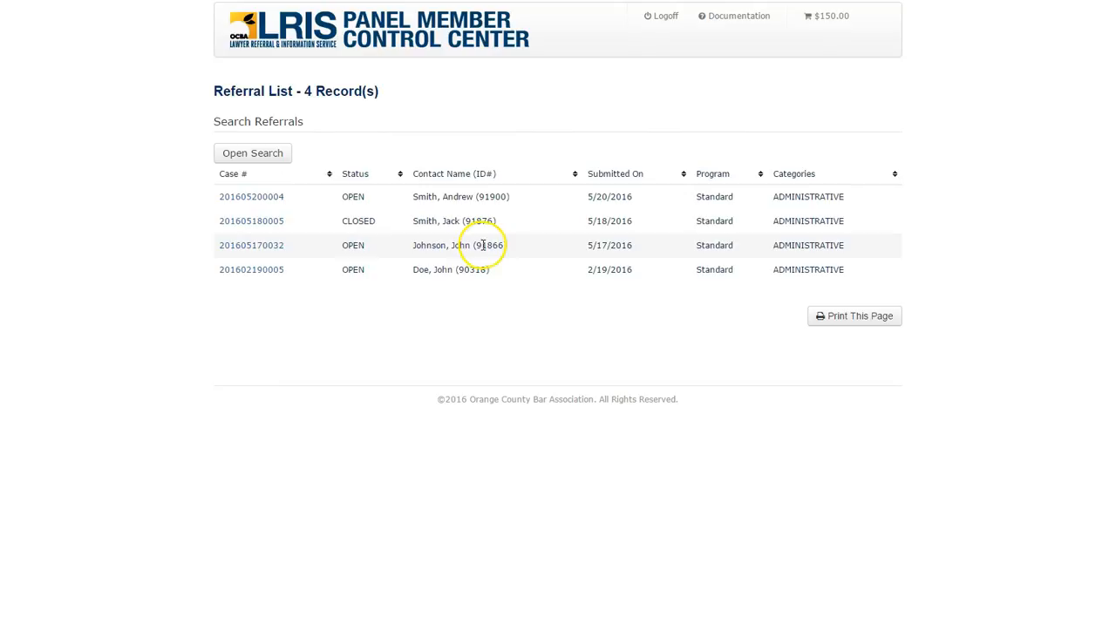
pyautogui.click(235, 247)
pyautogui.scroll(-3, 229, 252)
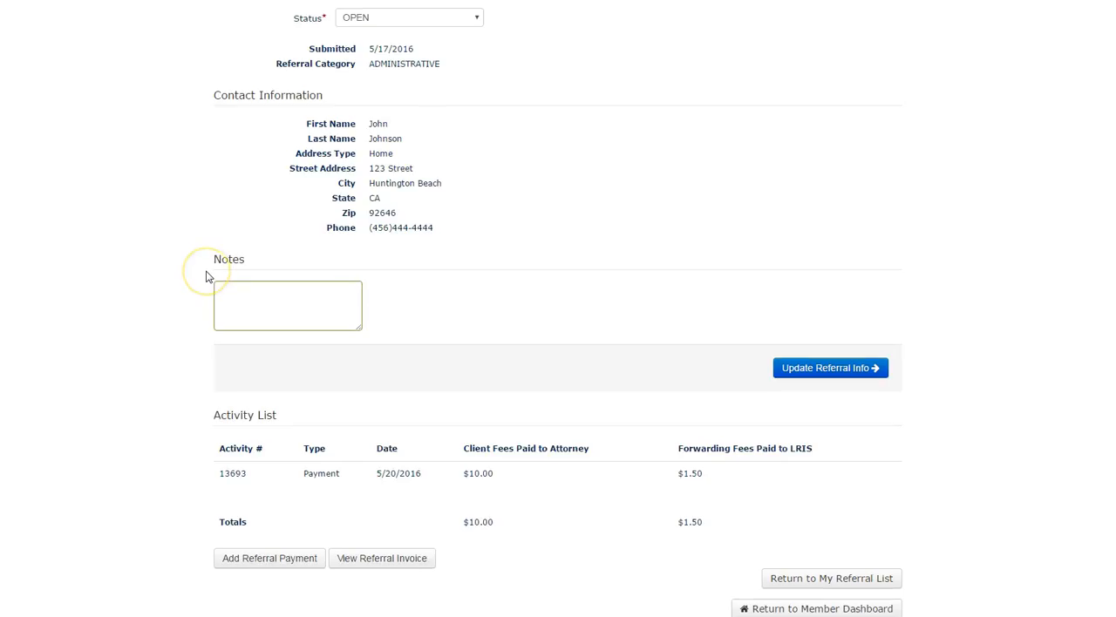
pyautogui.scroll(-1, 206, 276)
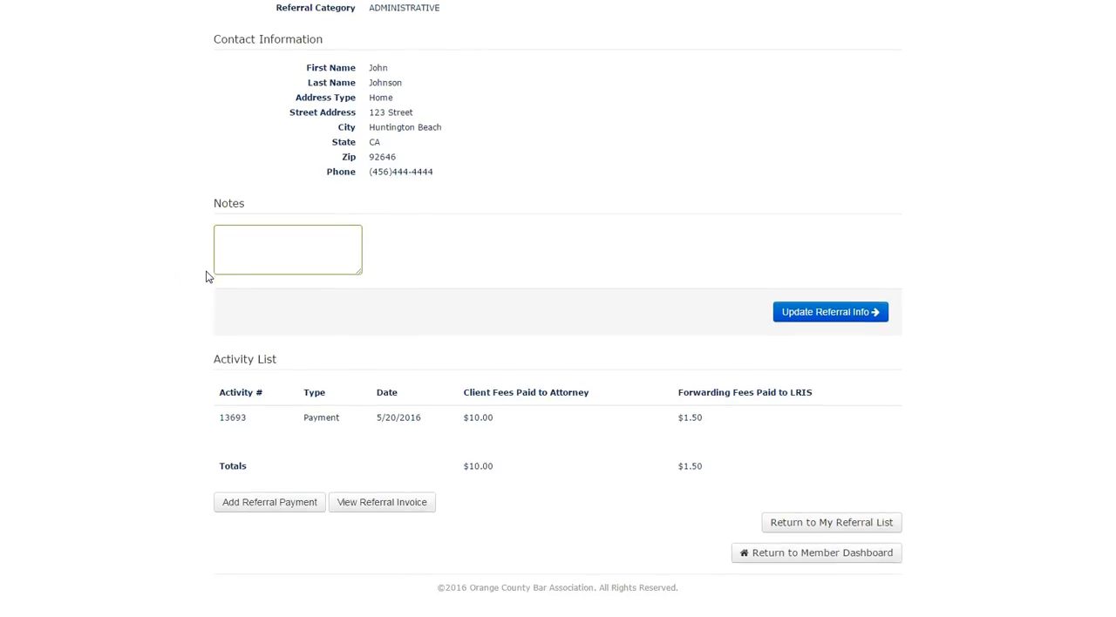
# - Add a referral payment to the 5/17/2016 case with client fees paid to attorney of 2000
pyautogui.click(271, 506)
pyautogui.scroll(-3, 328, 428)
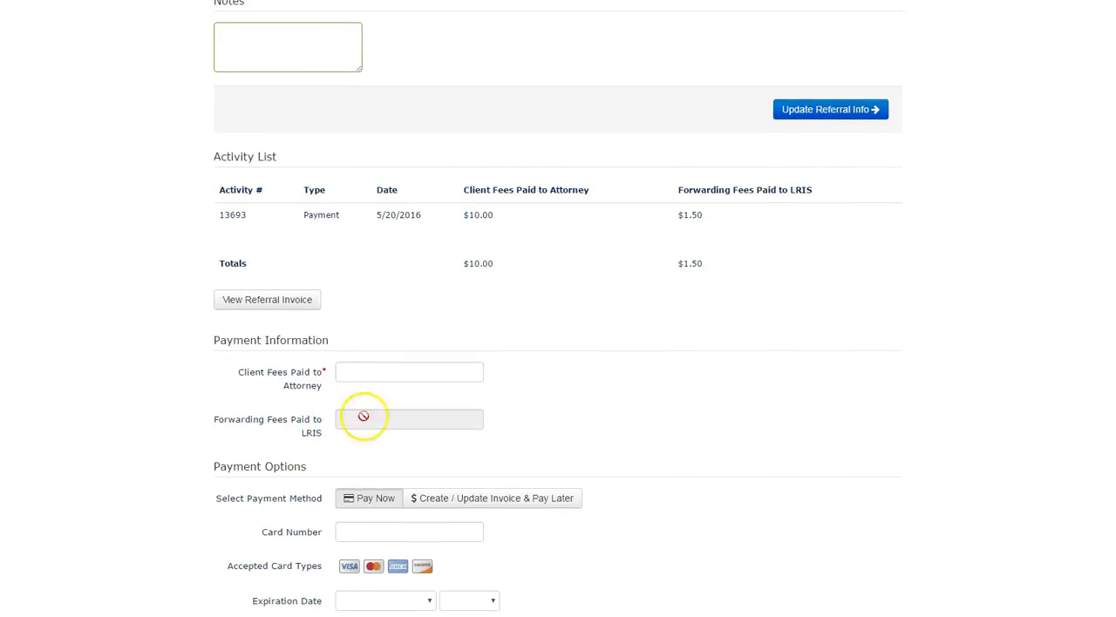
pyautogui.click(351, 374)
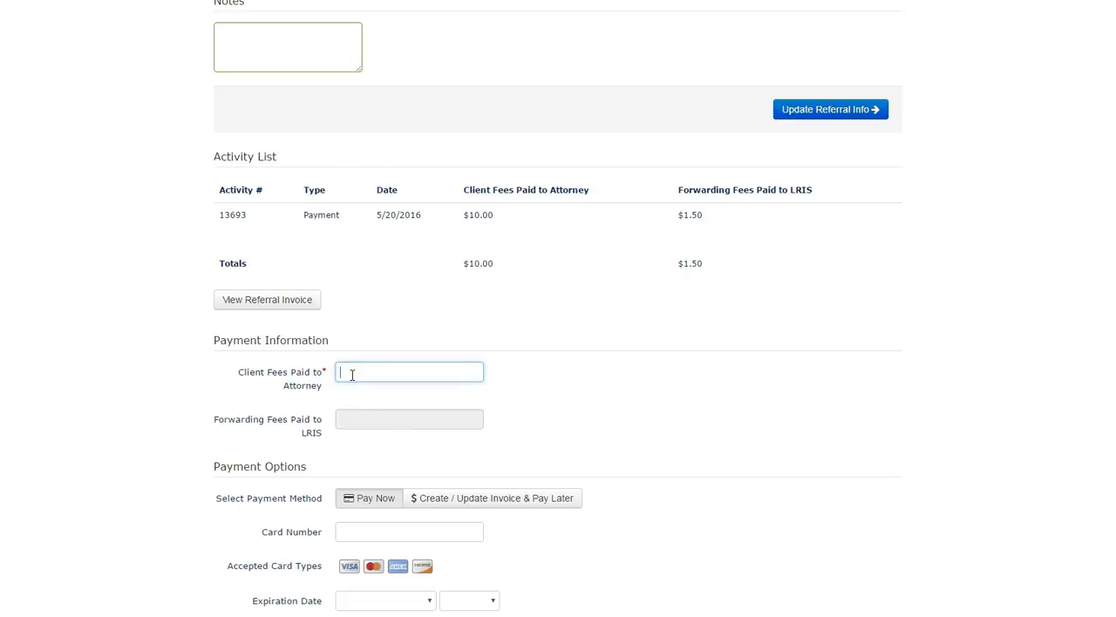
pyautogui.write('2000')
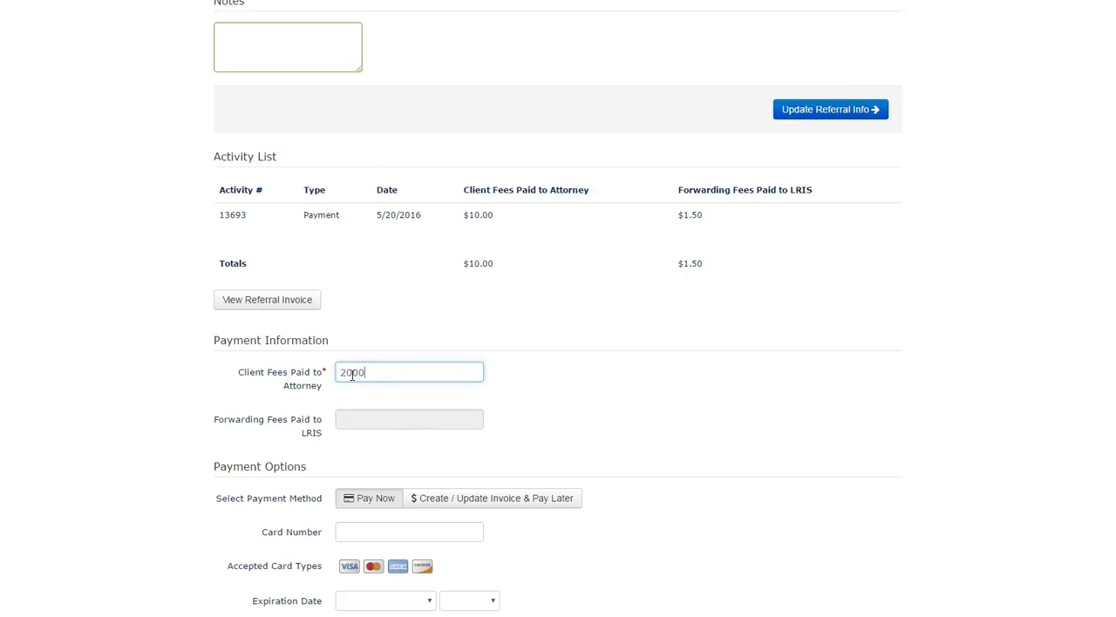
pyautogui.press('Tab')
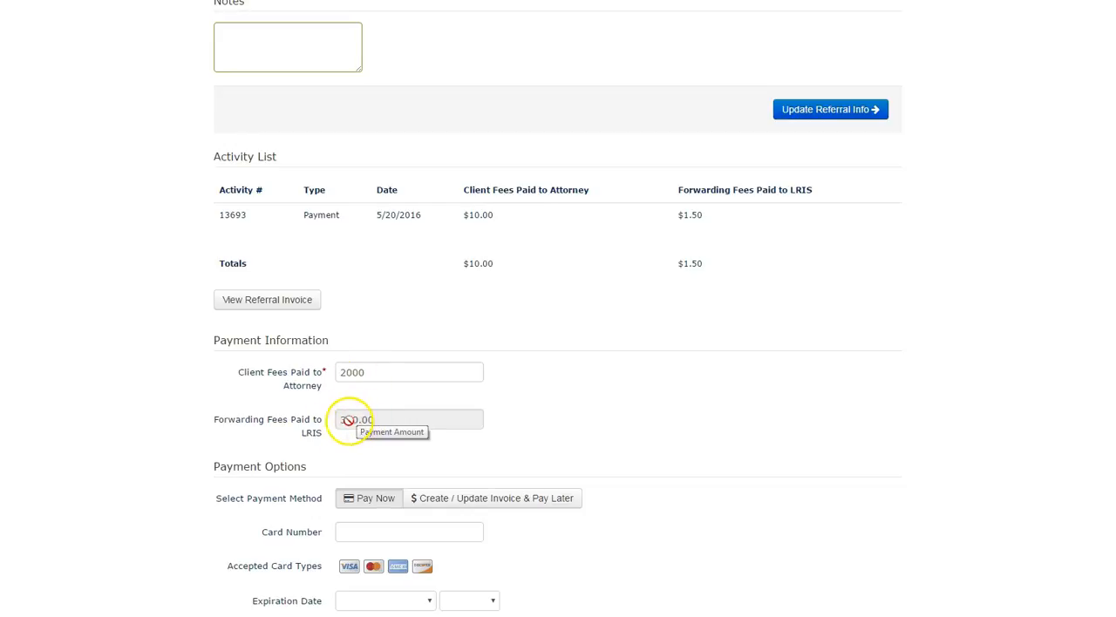
# - Choose to create or update the invoice and pay later for the 2000 referral payment, and process it
pyautogui.scroll(-2, 200, 419)
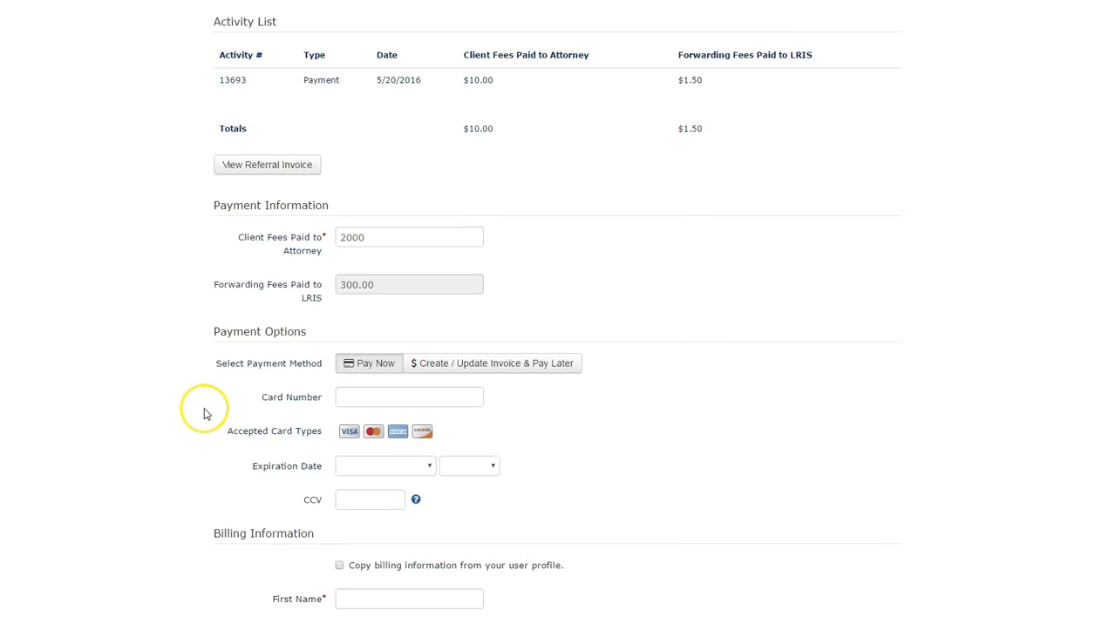
pyautogui.click(475, 369)
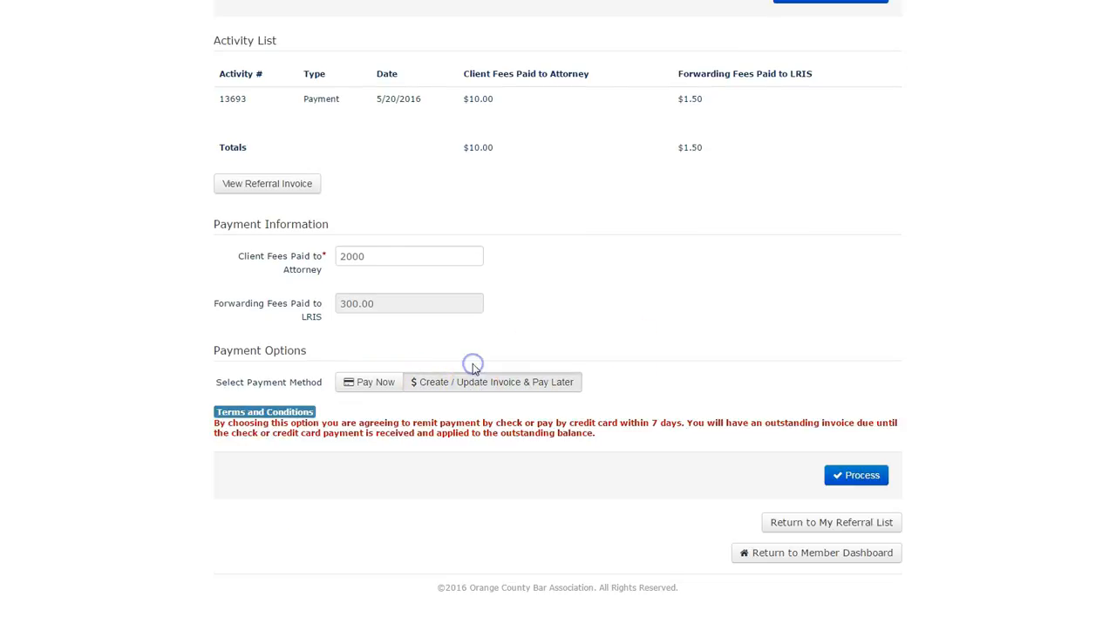
pyautogui.click(854, 476)
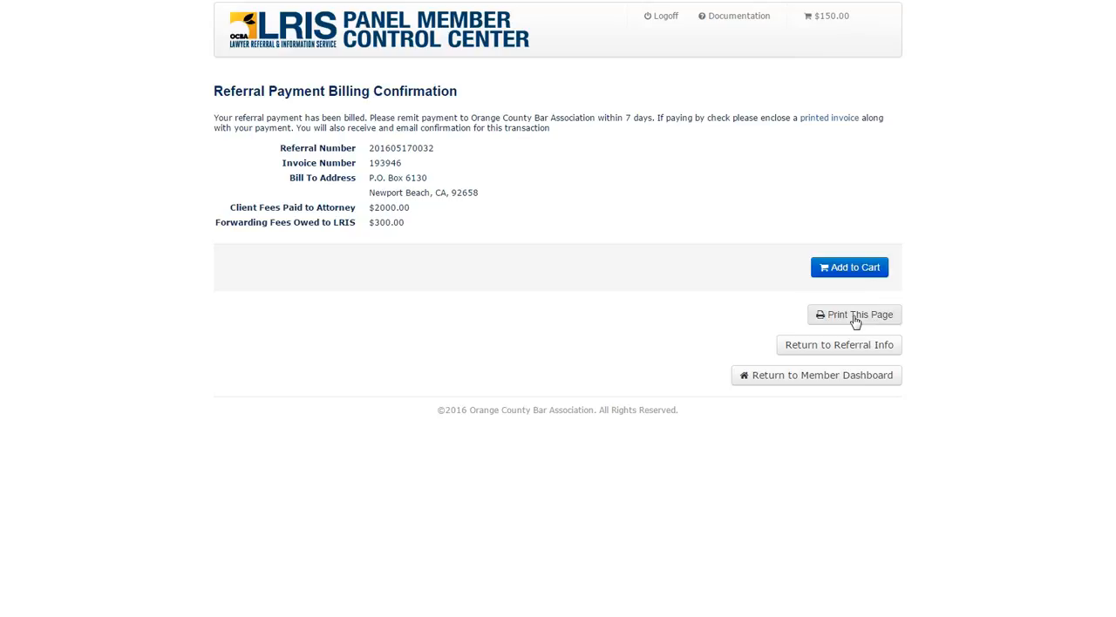
# - Add the billed referral invoice to the shopping cart, dismiss the e-mail notification and show that invoice's item details
pyautogui.click(856, 268)
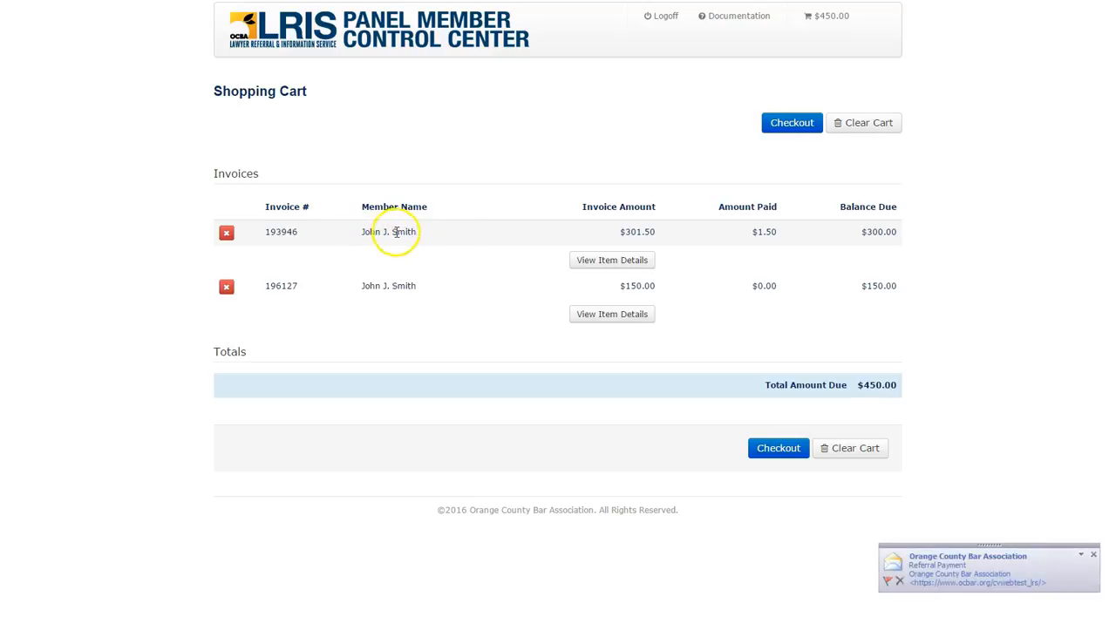
pyautogui.click(1093, 554)
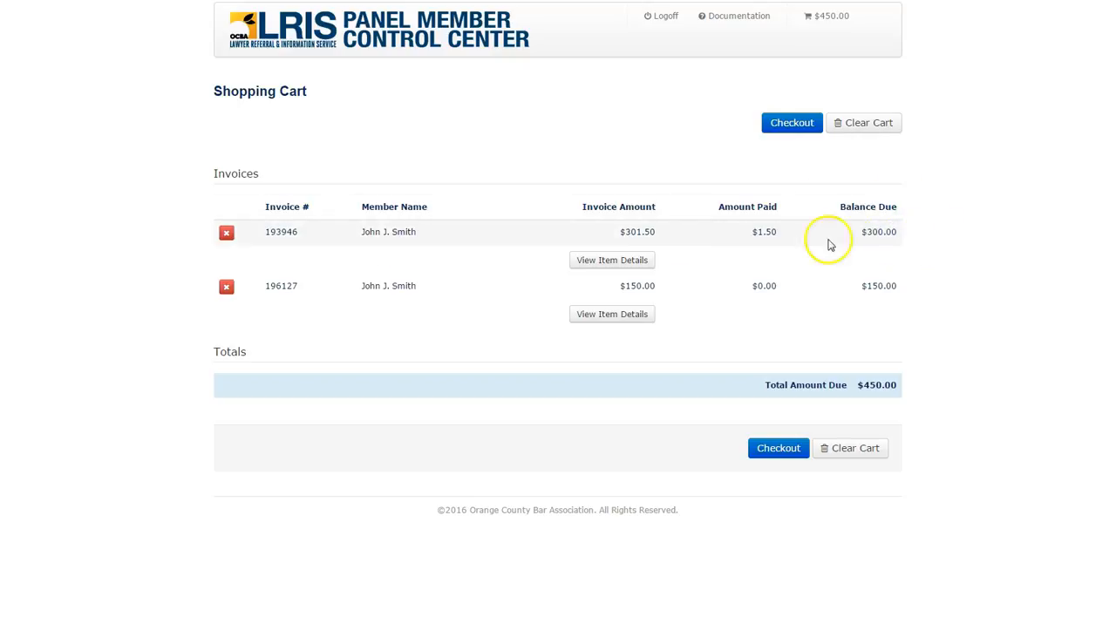
pyautogui.click(600, 262)
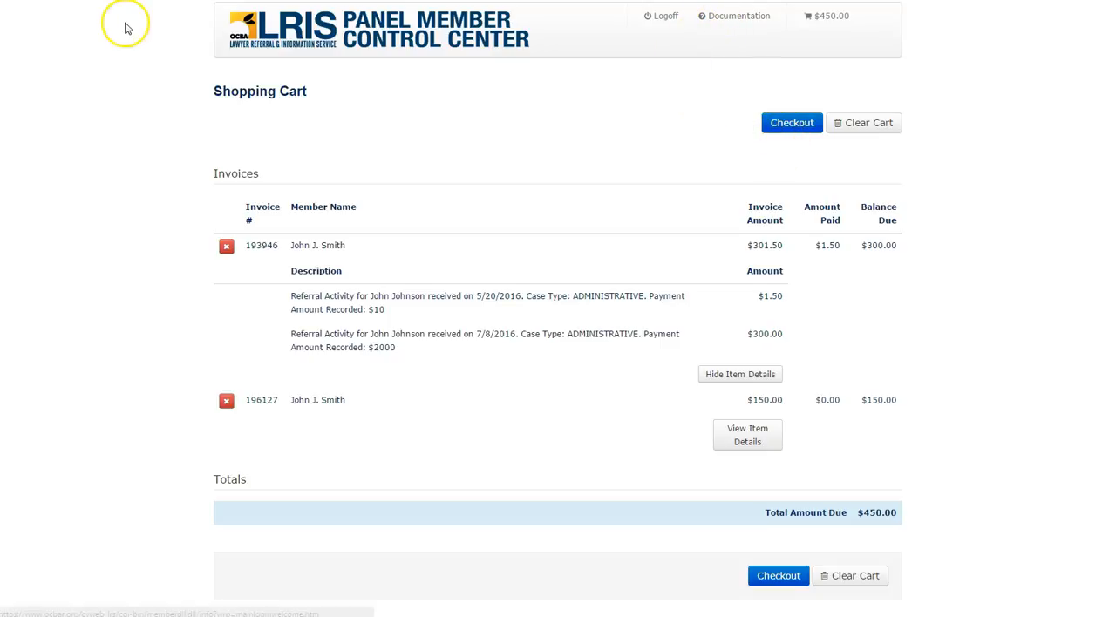
# - Return to the member dashboard, reopen the case submitted on 5/17/2016 from the Referral List and review its activity list
pyautogui.click(238, 31)
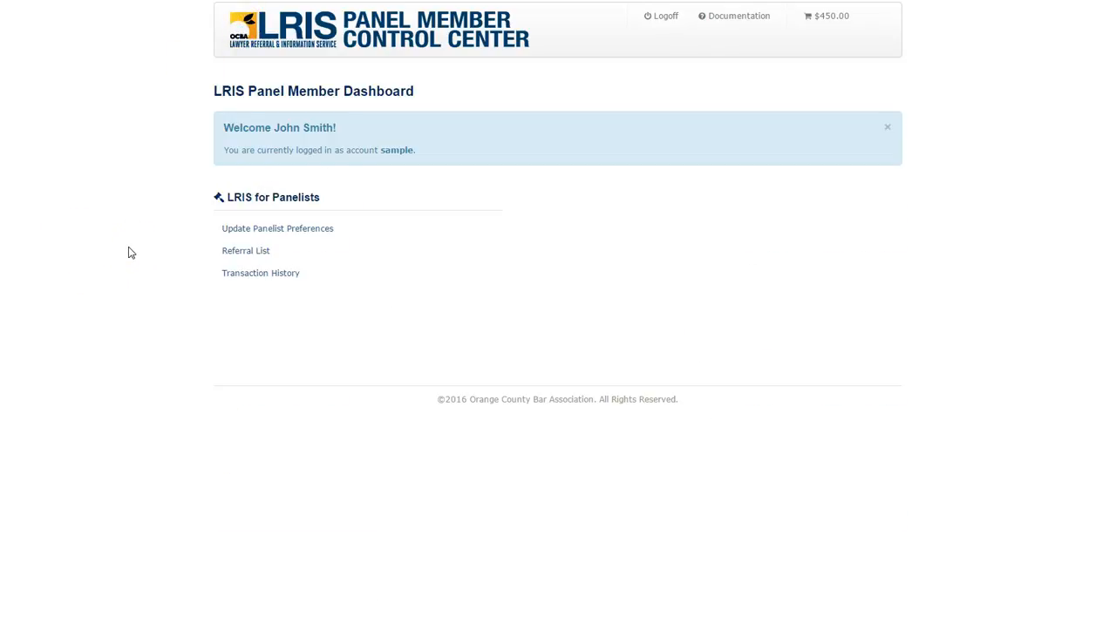
pyautogui.click(237, 252)
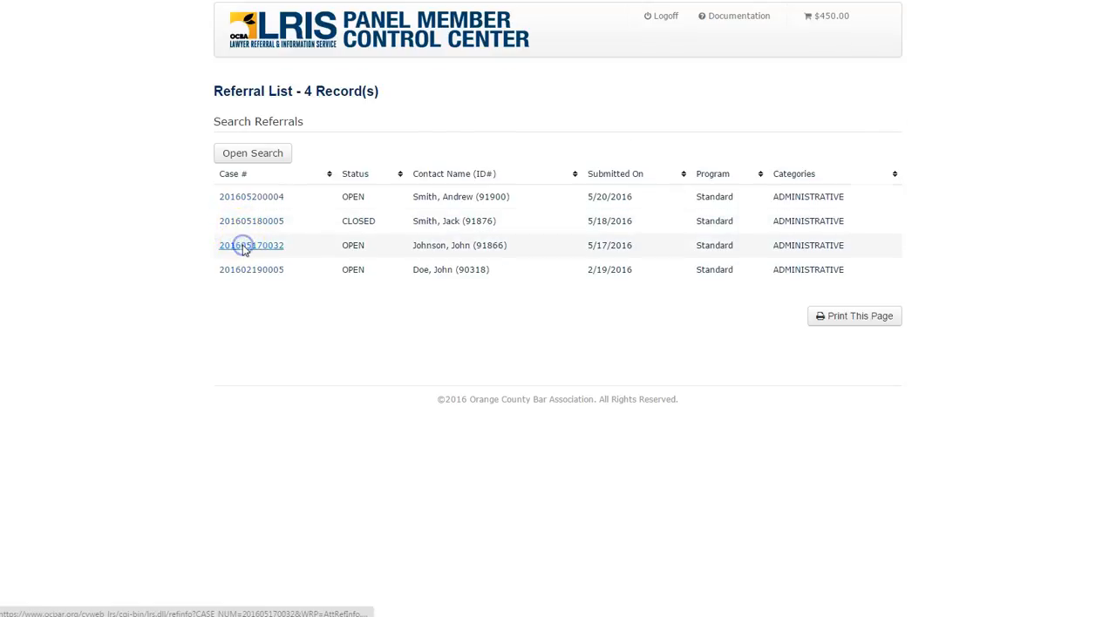
pyautogui.click(242, 247)
pyautogui.scroll(-1, 174, 305)
pyautogui.scroll(-3, 181, 290)
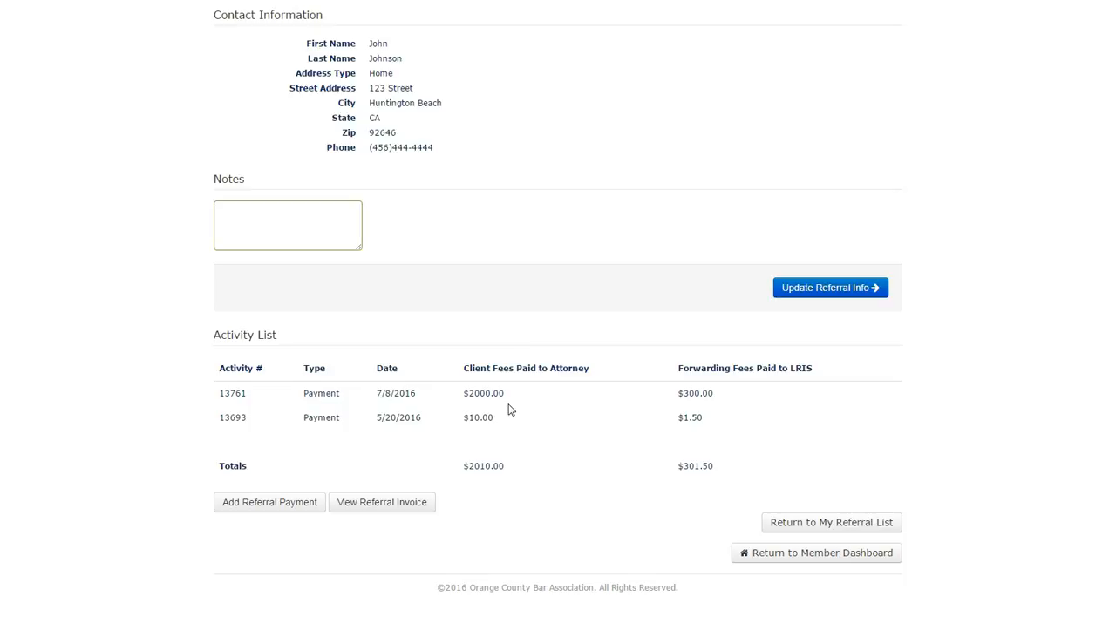
pyautogui.scroll(3, 497, 445)
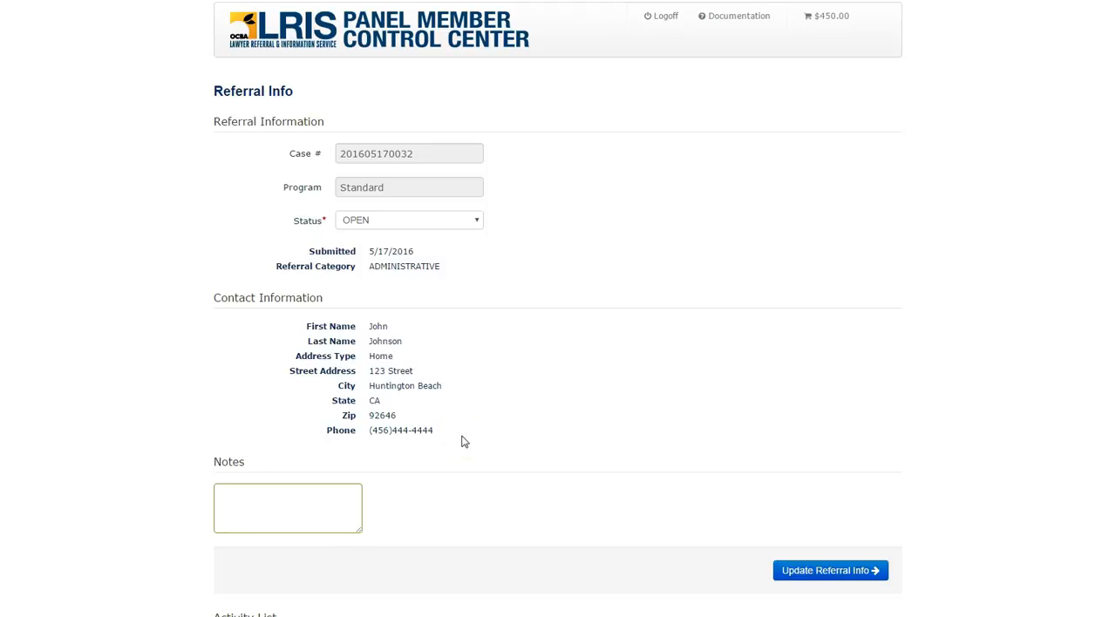
# - Return to the member dashboard, open the Transaction History and examine the balance due on each invoice
pyautogui.click(243, 28)
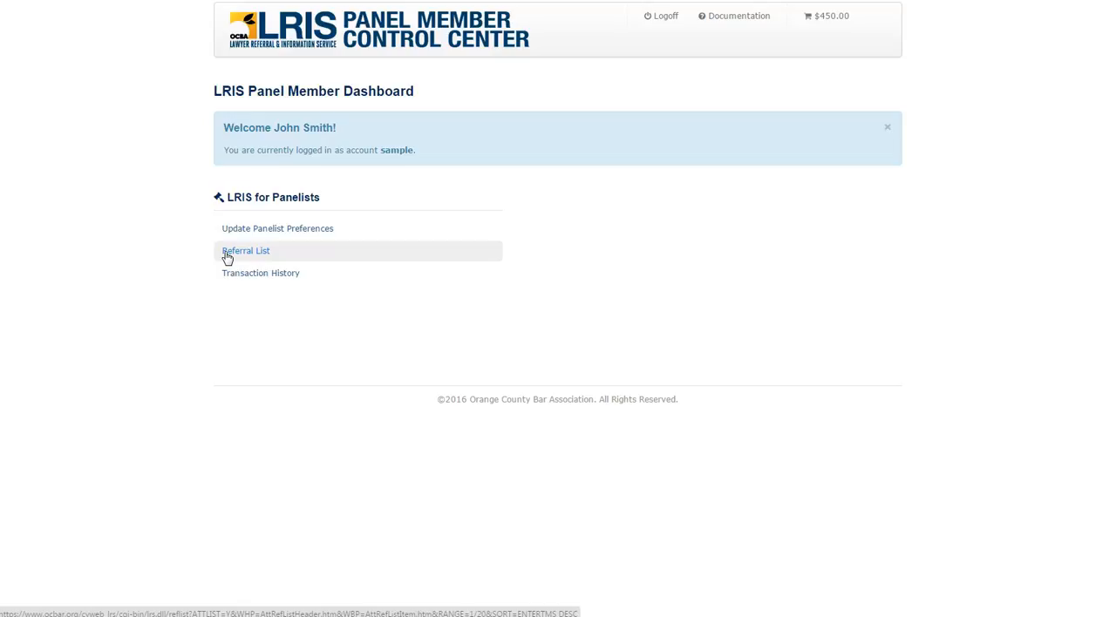
pyautogui.click(240, 275)
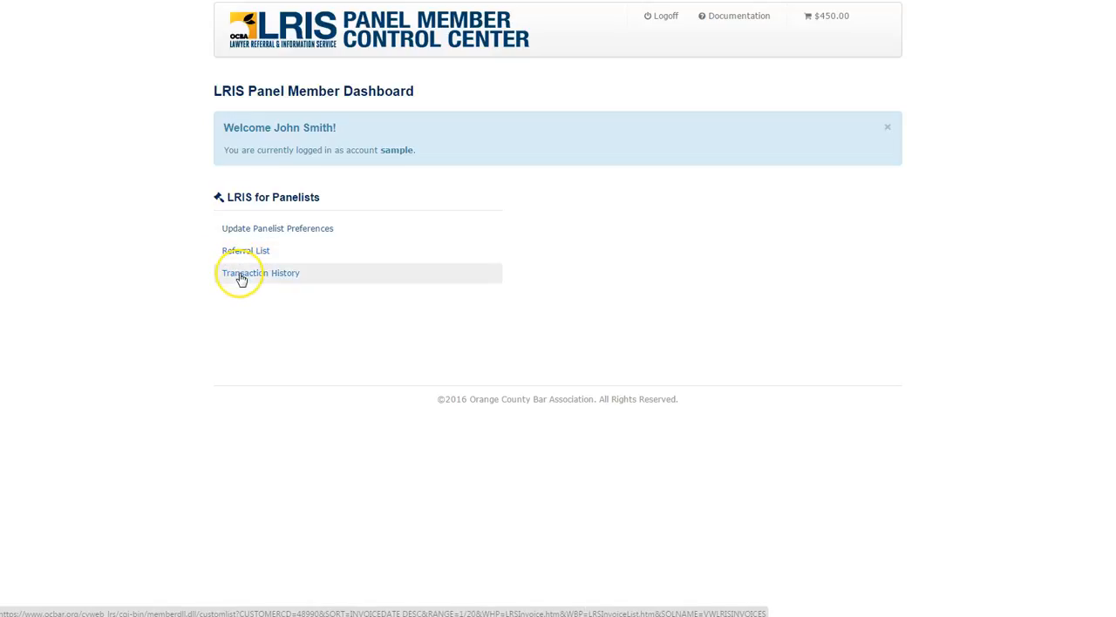
pyautogui.click(240, 277)
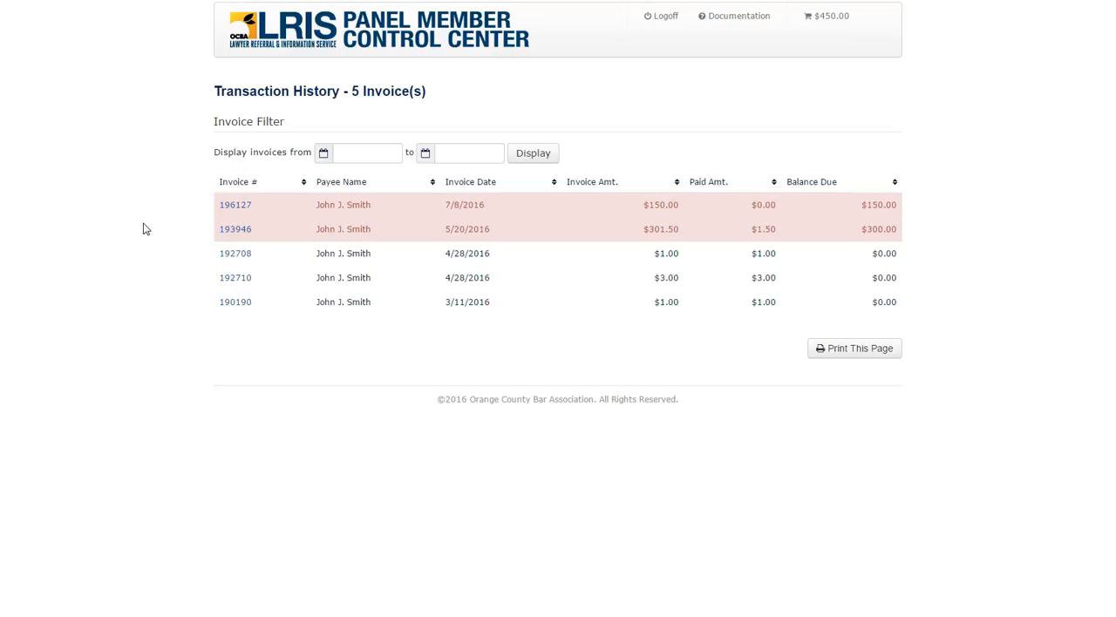
pyautogui.click(887, 230)
pyautogui.click(891, 256)
pyautogui.click(843, 276)
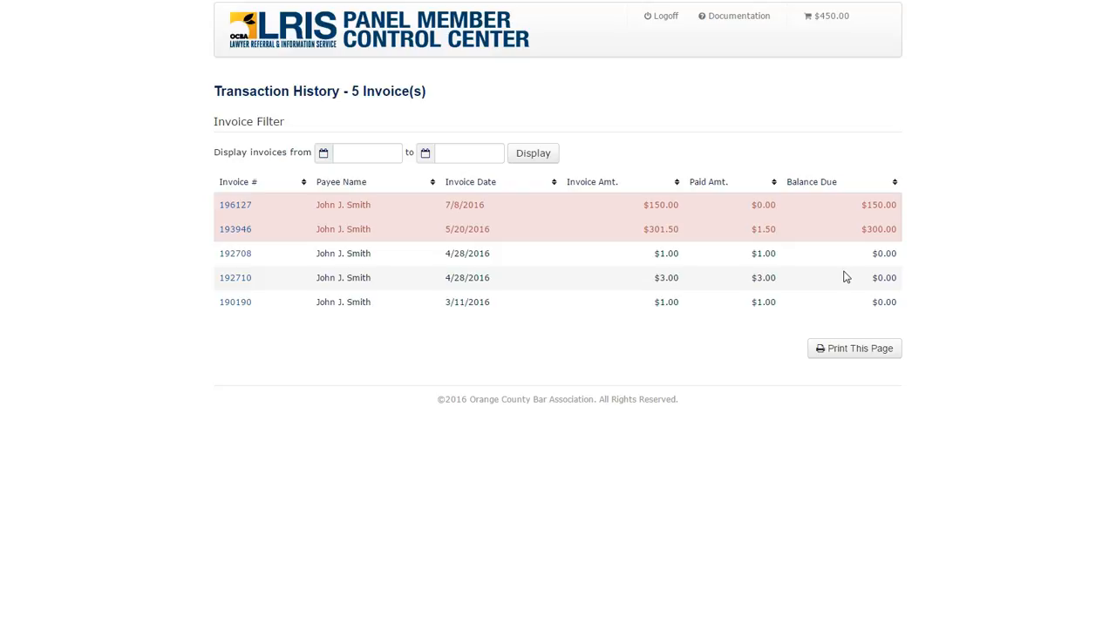
# - Open the invoice dated 7/8/2016 from the Transaction History and add it to the shopping cart
pyautogui.click(228, 206)
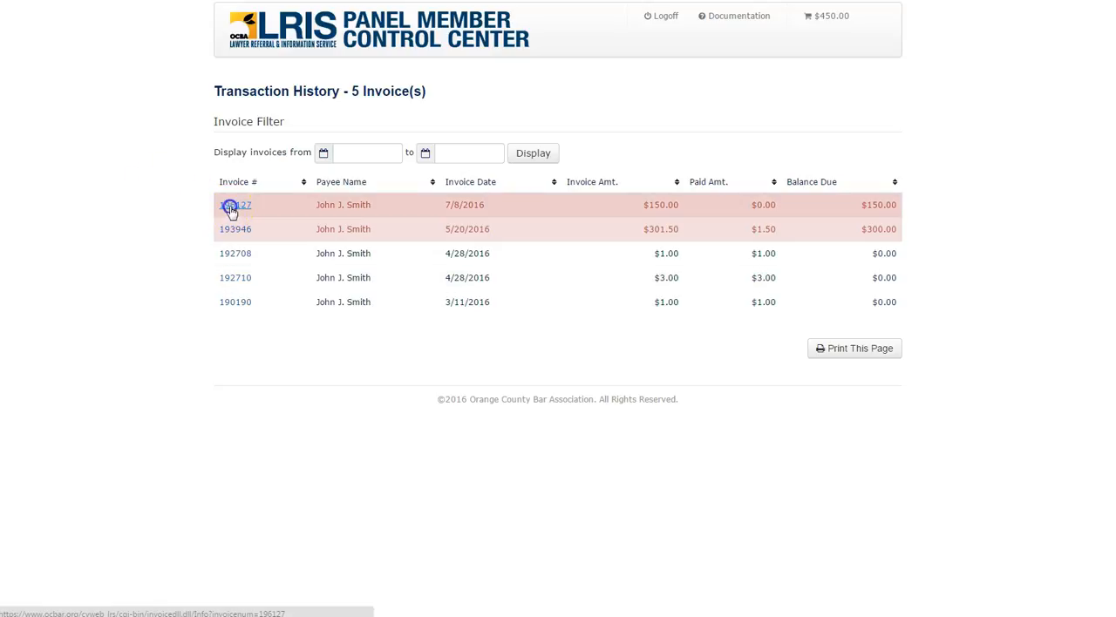
pyautogui.scroll(-2, 593, 336)
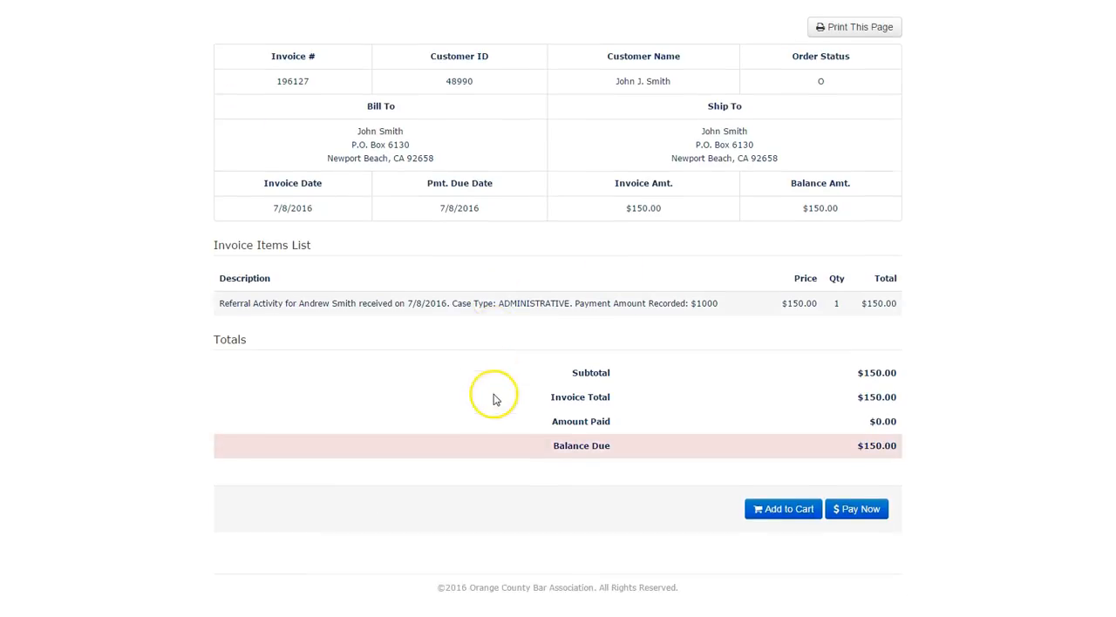
pyautogui.click(767, 509)
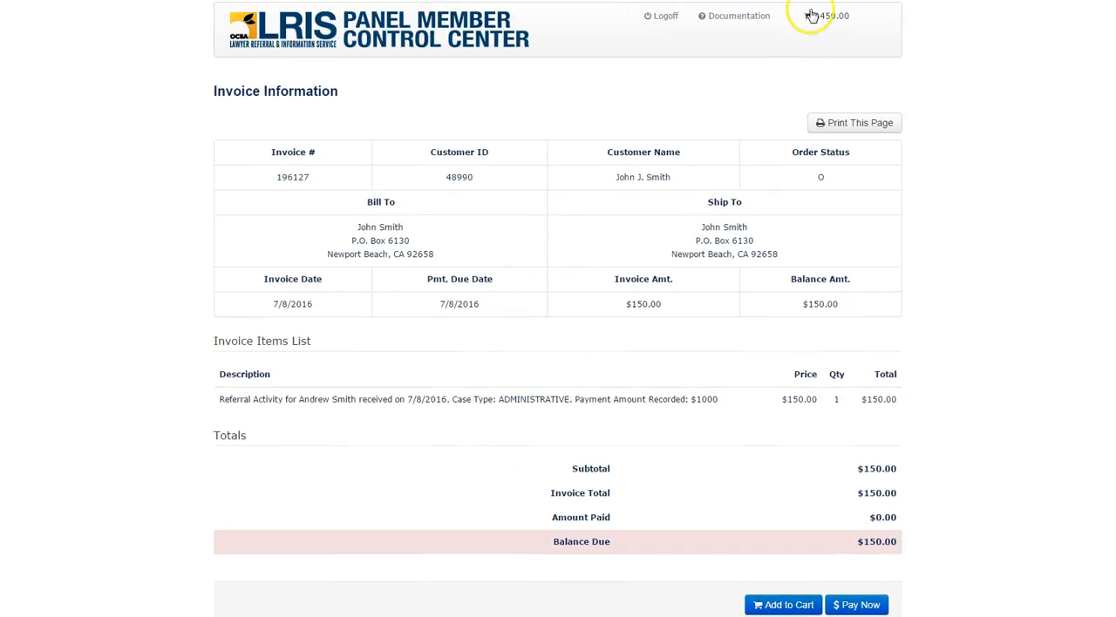
# - Open the shopping cart and clear all invoices from it
pyautogui.click(835, 17)
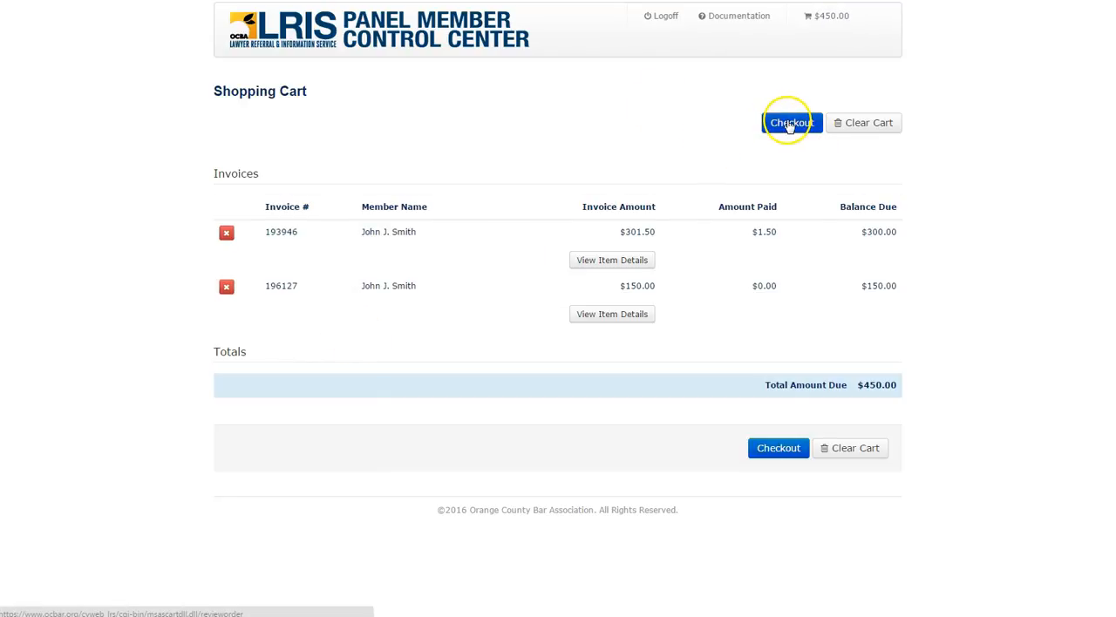
pyautogui.click(849, 124)
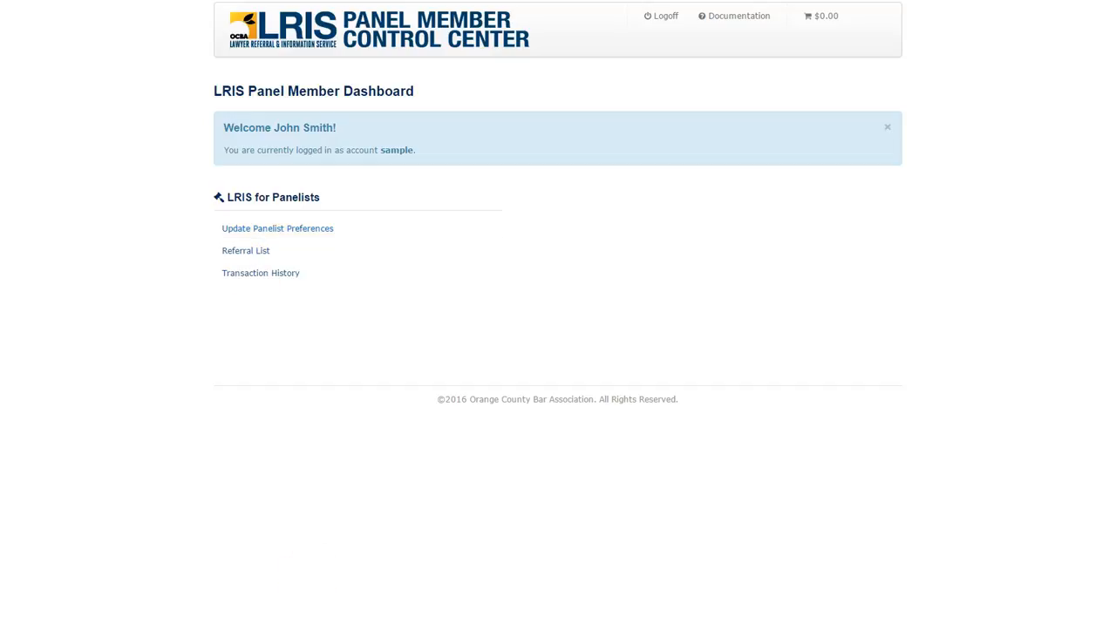
pyautogui.click(336, 549)
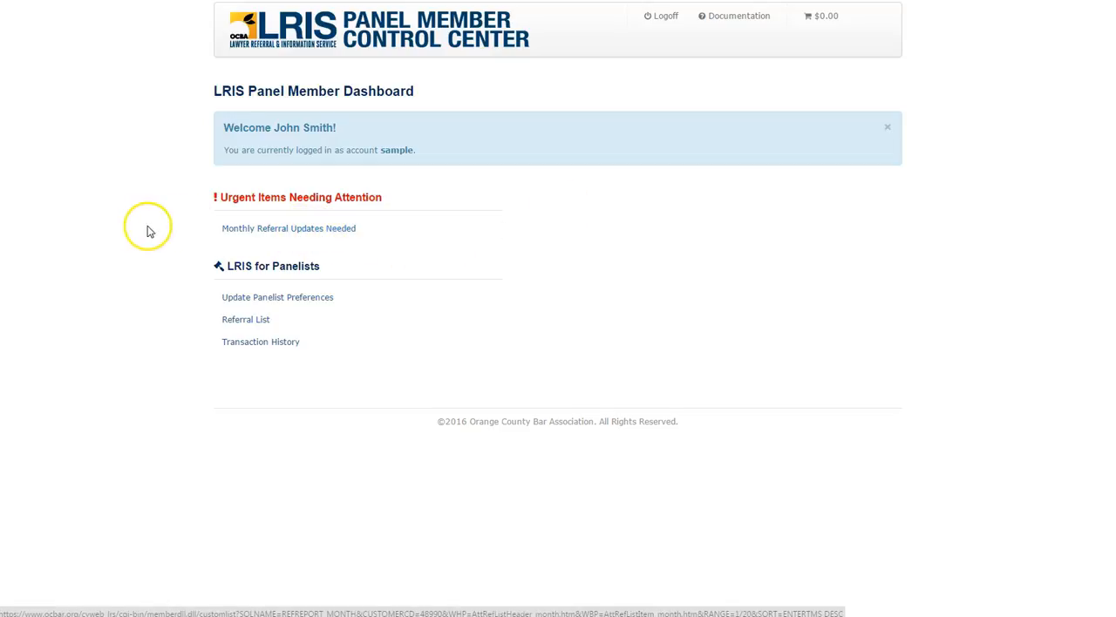
# - Open the case submitted on 5/17/2016 from the Monthly Referral Updates Needed list and review its referral info
pyautogui.click(239, 231)
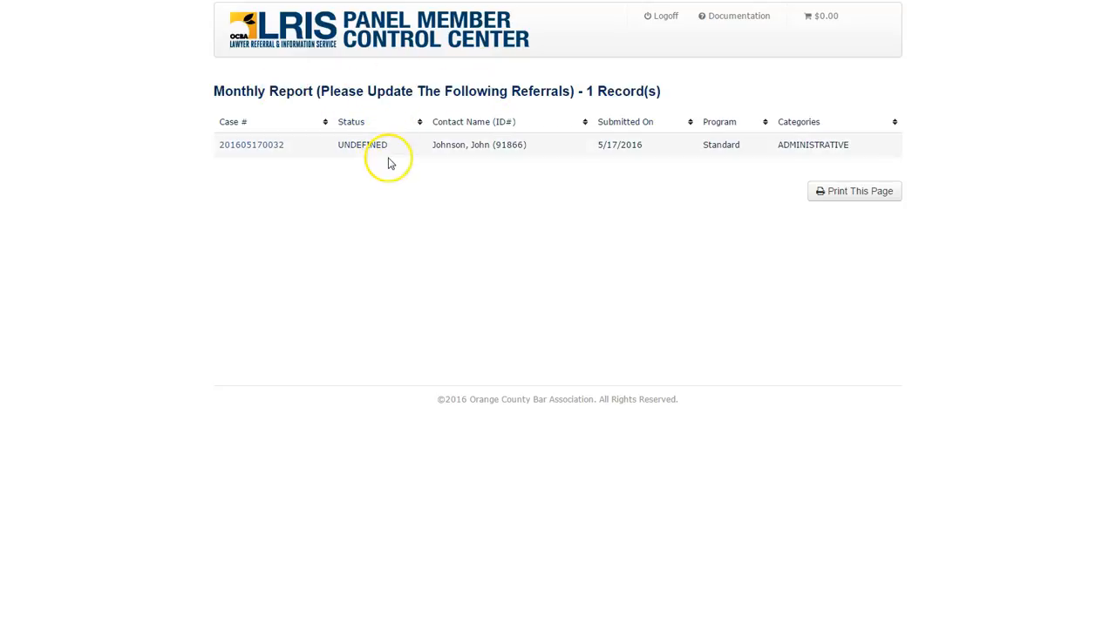
pyautogui.click(246, 148)
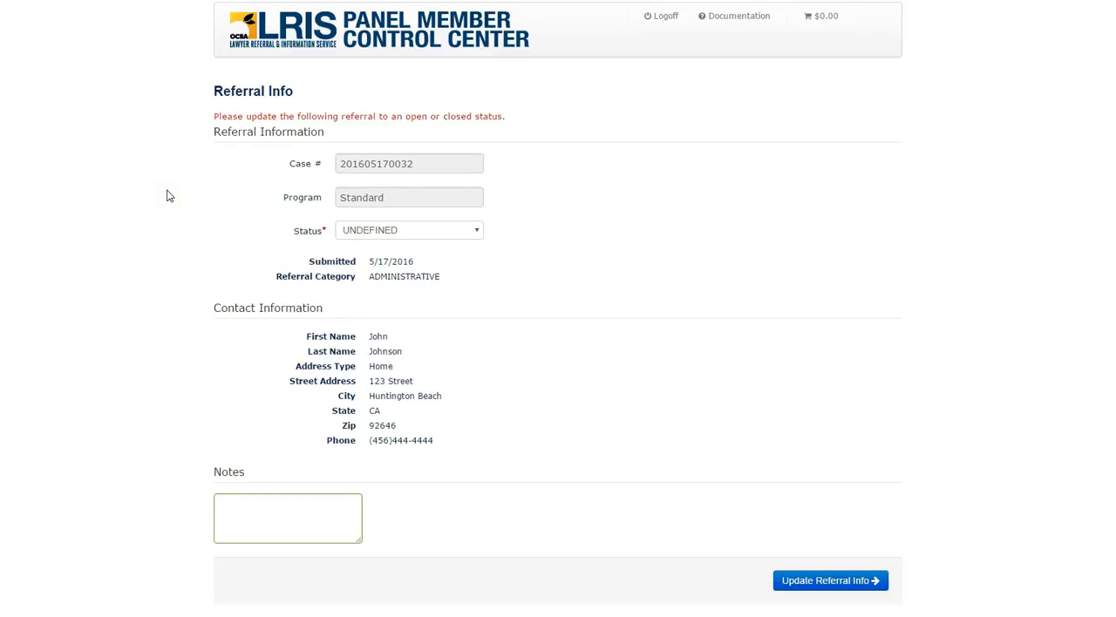
pyautogui.click(165, 232)
pyautogui.scroll(-3, 161, 238)
pyautogui.scroll(4, 162, 237)
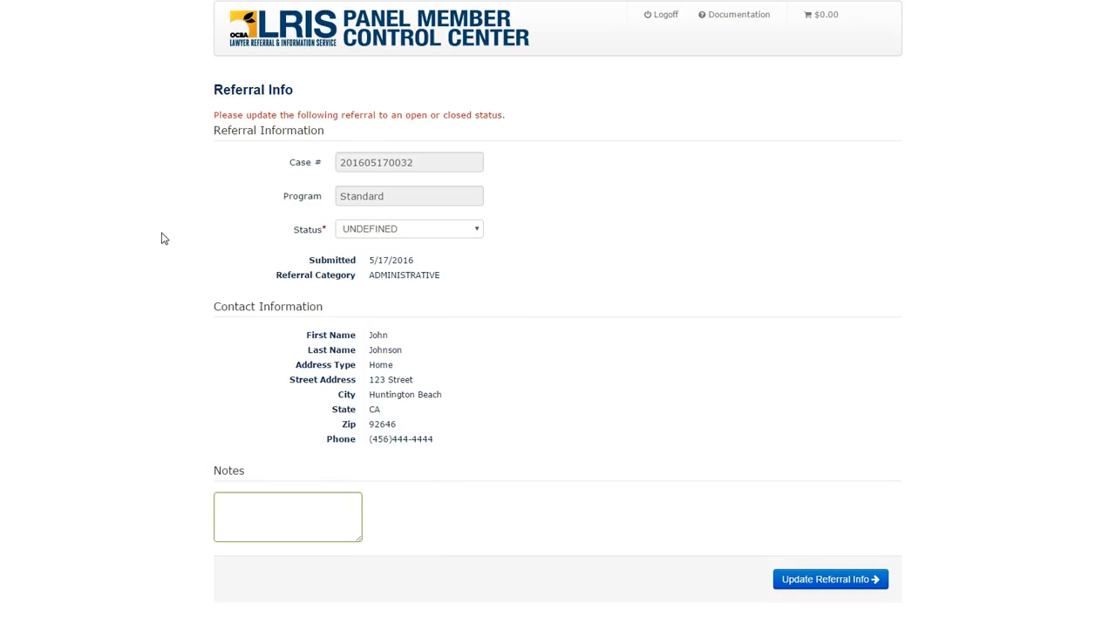
pyautogui.click(267, 167)
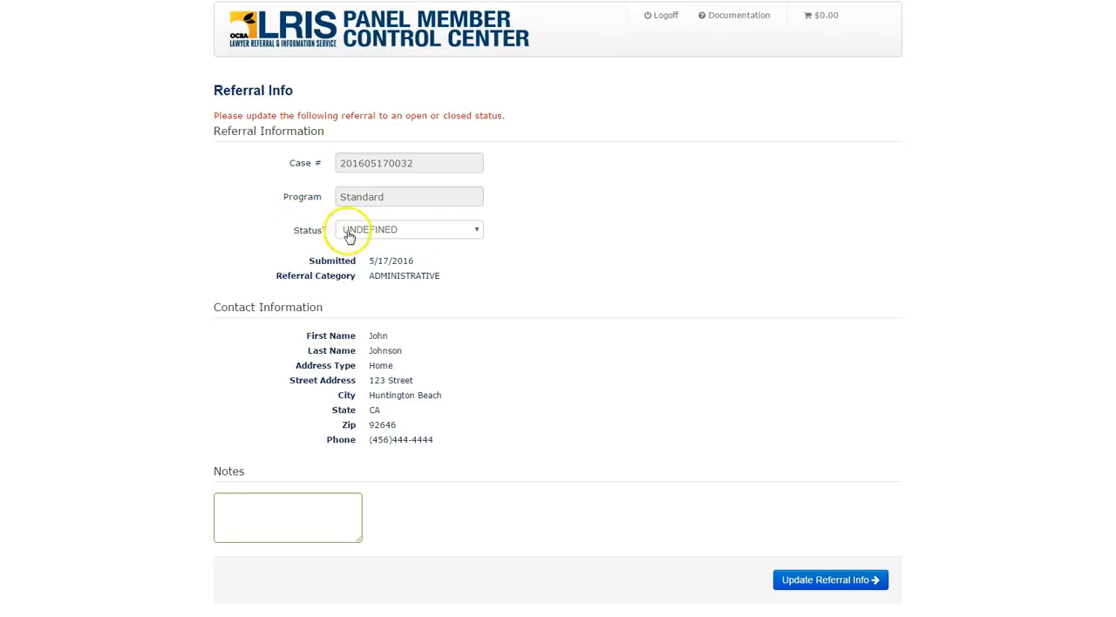
# - Try to submit the monthly update with the UNDEFINED status, set the status to CLOSED and update the referral info
pyautogui.click(810, 582)
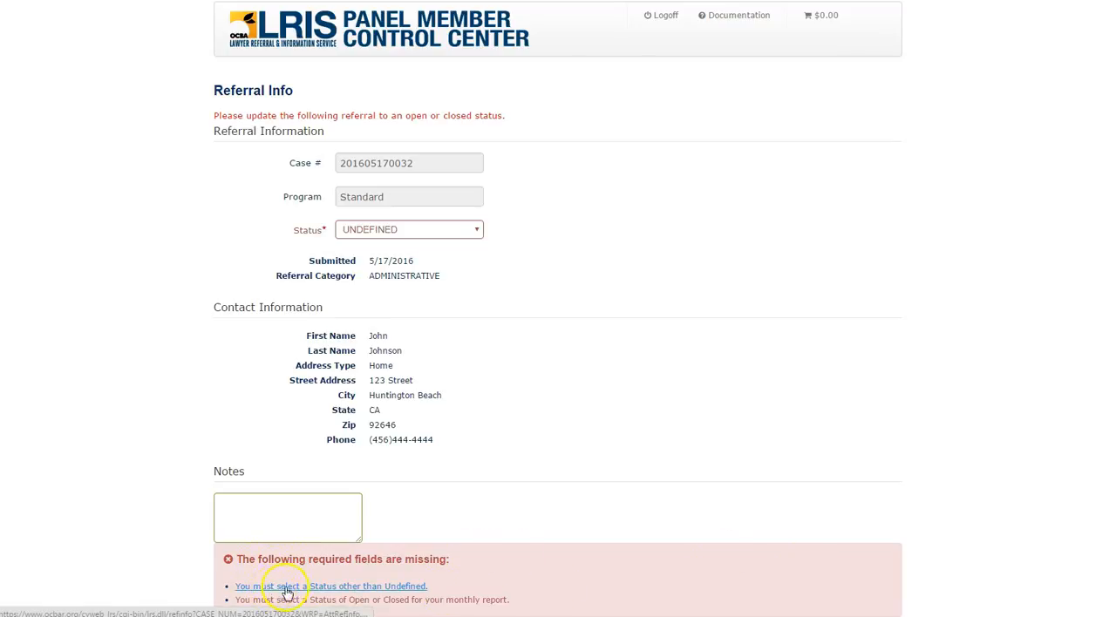
pyautogui.click(475, 232)
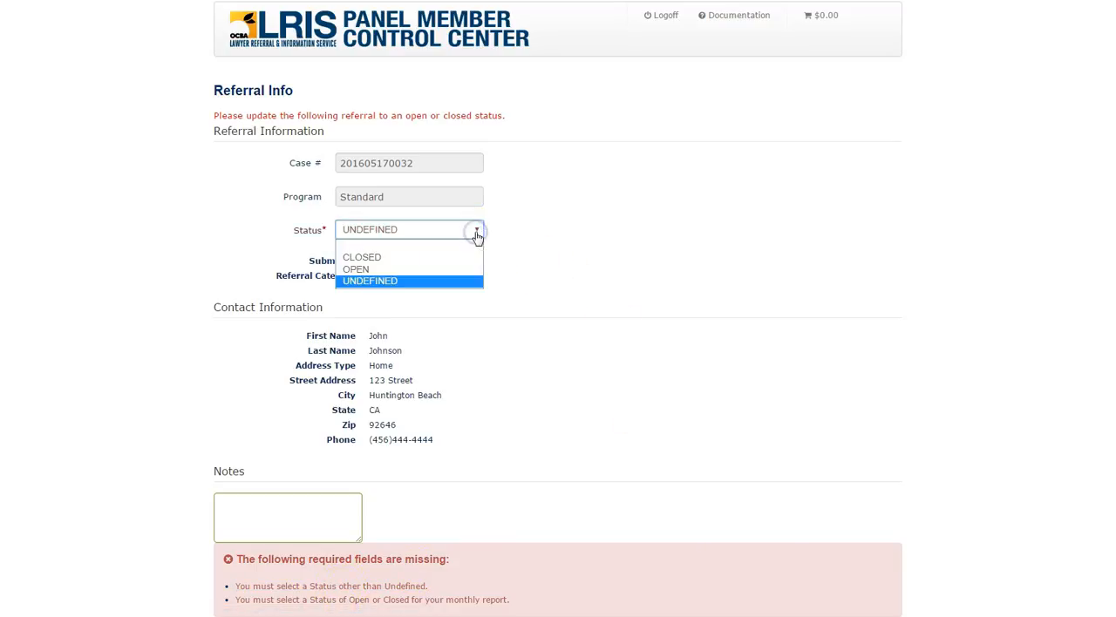
pyautogui.click(362, 258)
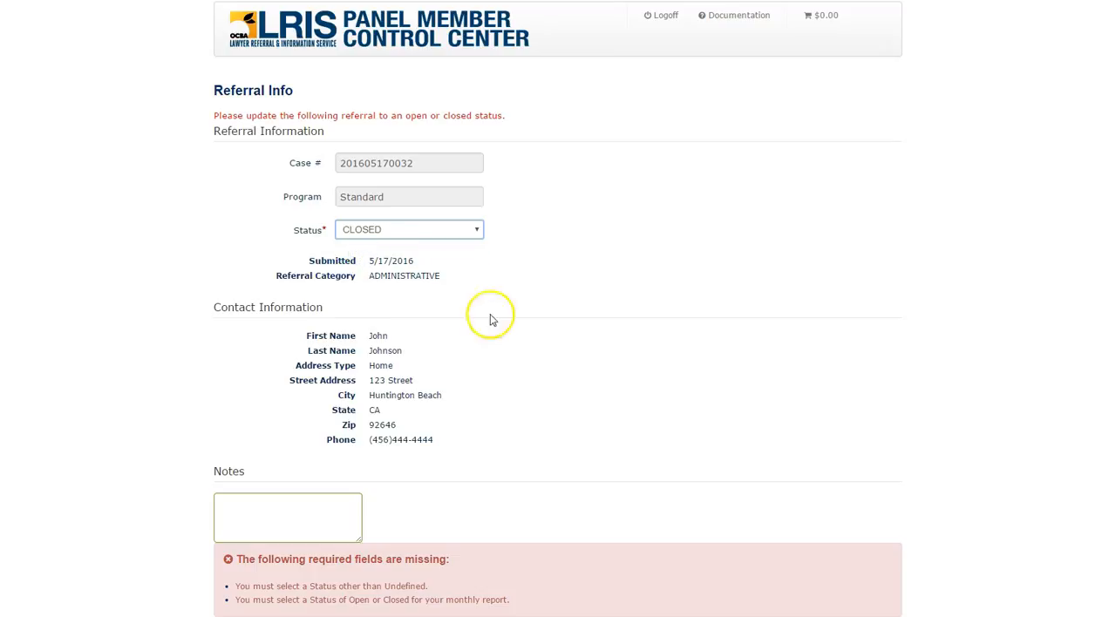
pyautogui.scroll(-1, 557, 356)
pyautogui.scroll(-1, 558, 356)
pyautogui.click(821, 517)
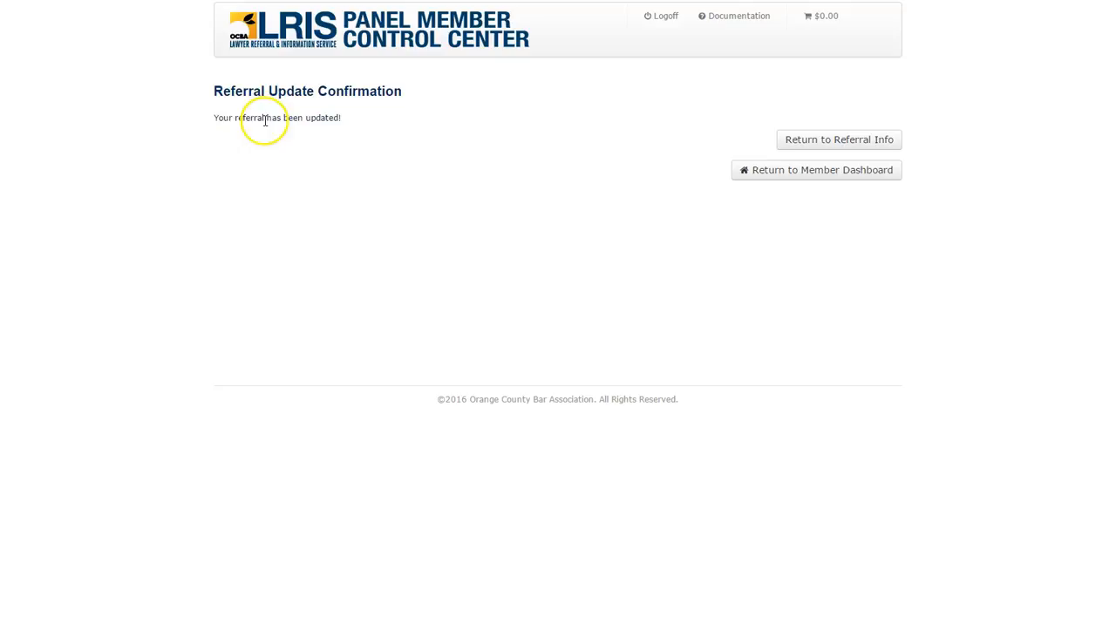
# - Return to the member dashboard and open the case submitted on 5/20/2016 from the Quarterly Referral Updates Needed list
pyautogui.click(240, 32)
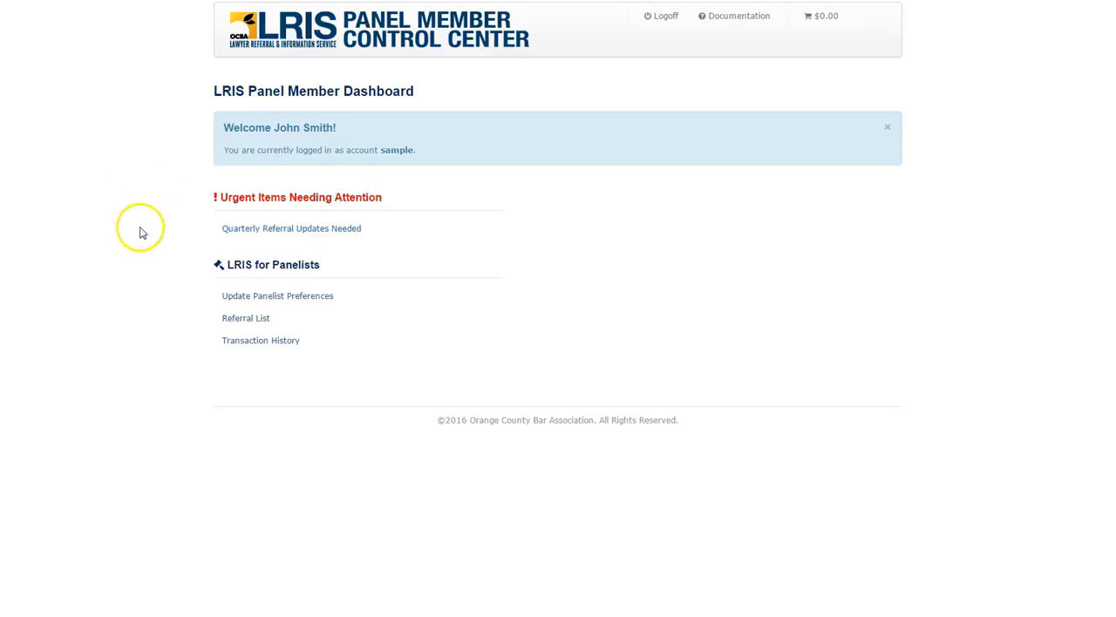
pyautogui.click(238, 232)
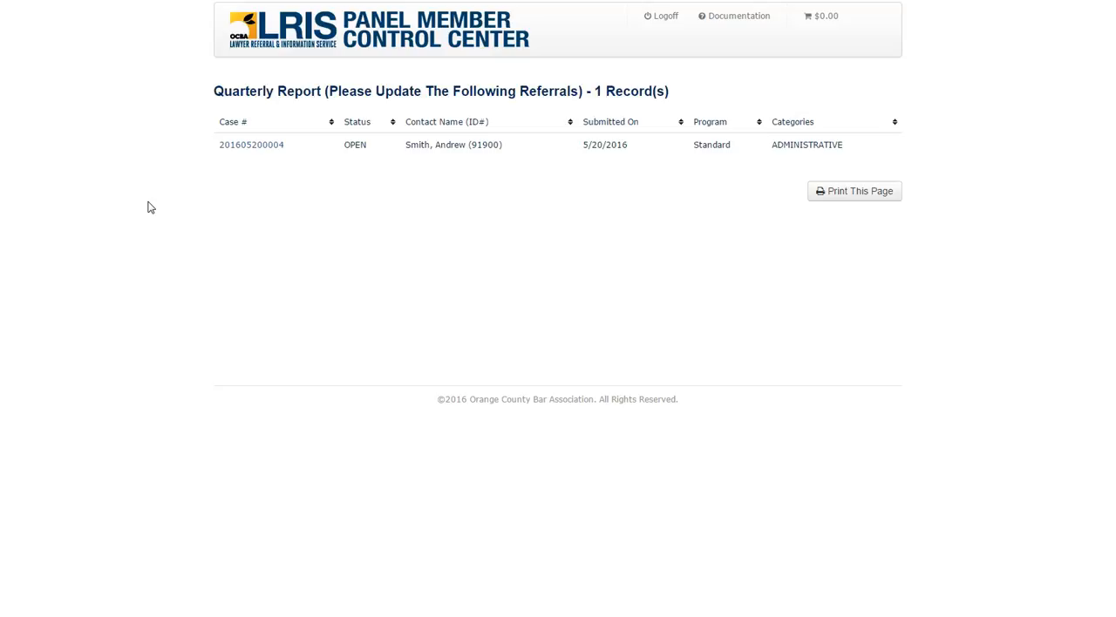
pyautogui.click(240, 153)
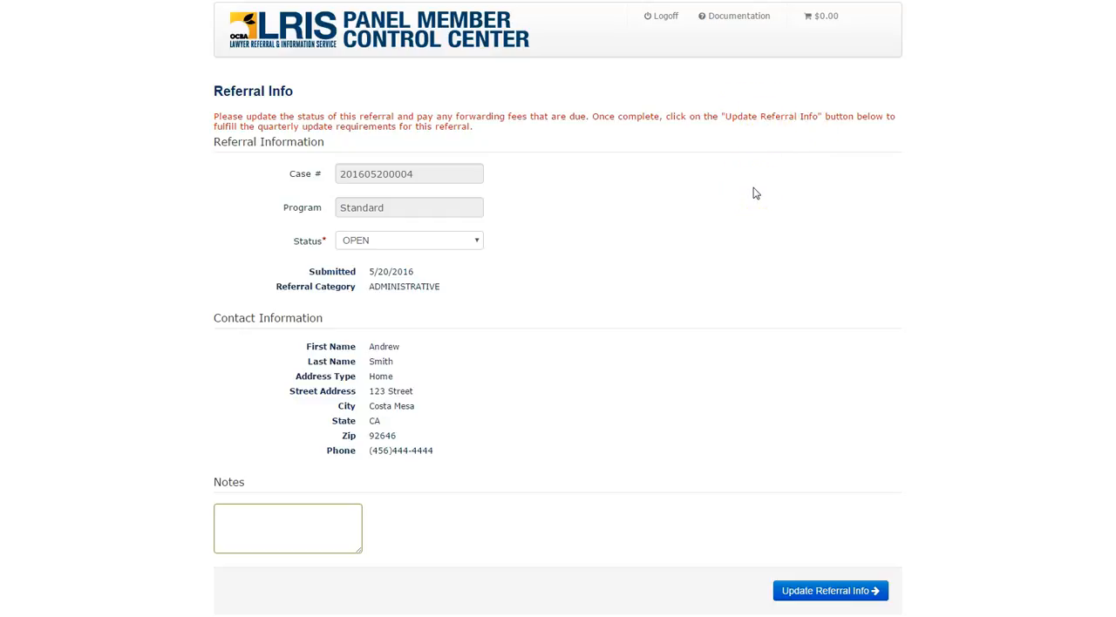
# - Go back to the member dashboard and reopen the 5/20/2016 case from the Quarterly Referral Updates Needed list
pyautogui.click(296, 31)
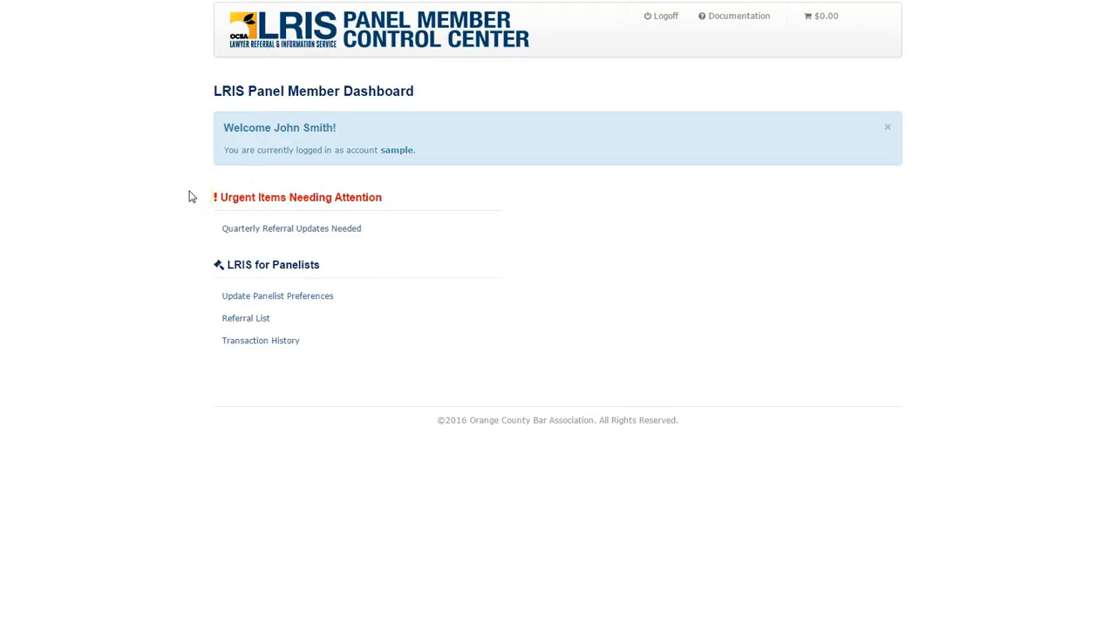
pyautogui.click(250, 228)
pyautogui.click(234, 146)
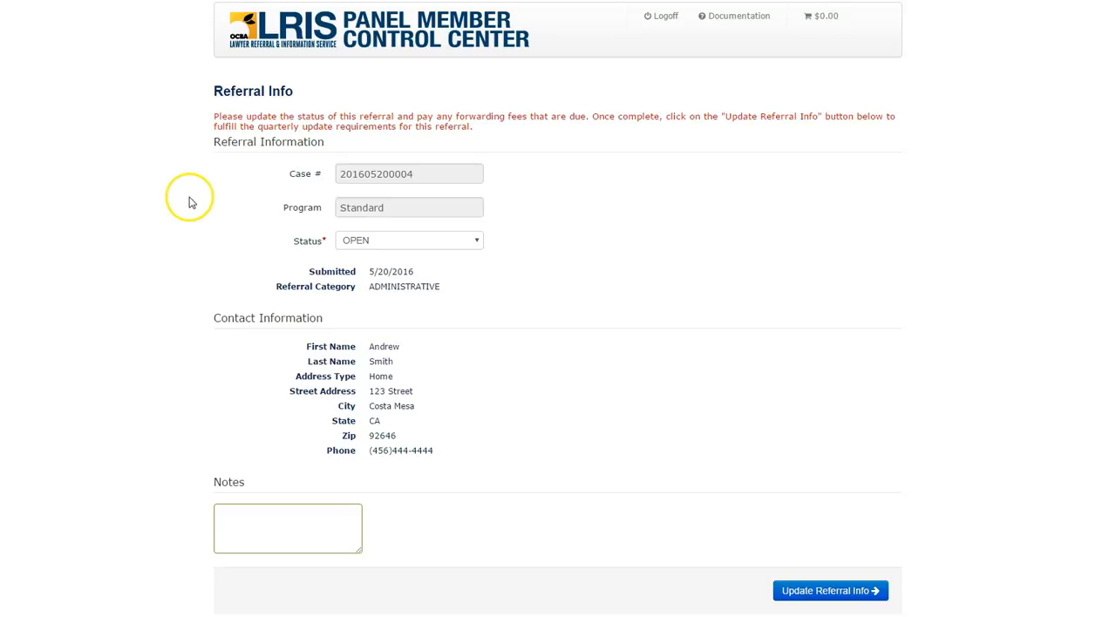
# - Choose OPEN as the status of the quarterly referral and review its notes and activity list
pyautogui.scroll(-1, 218, 192)
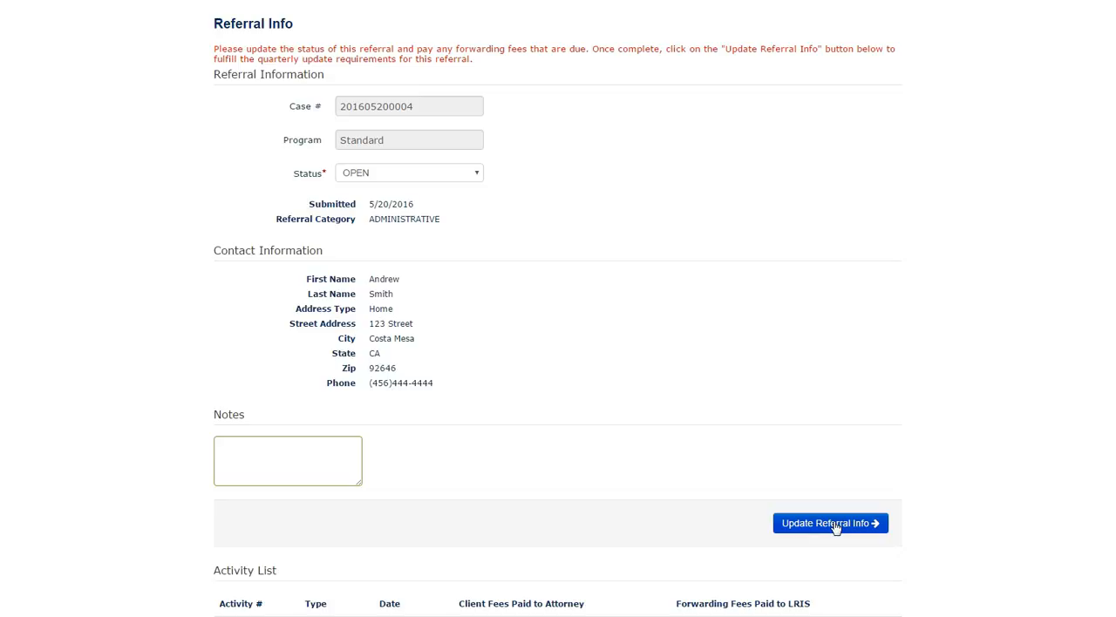
pyautogui.click(473, 176)
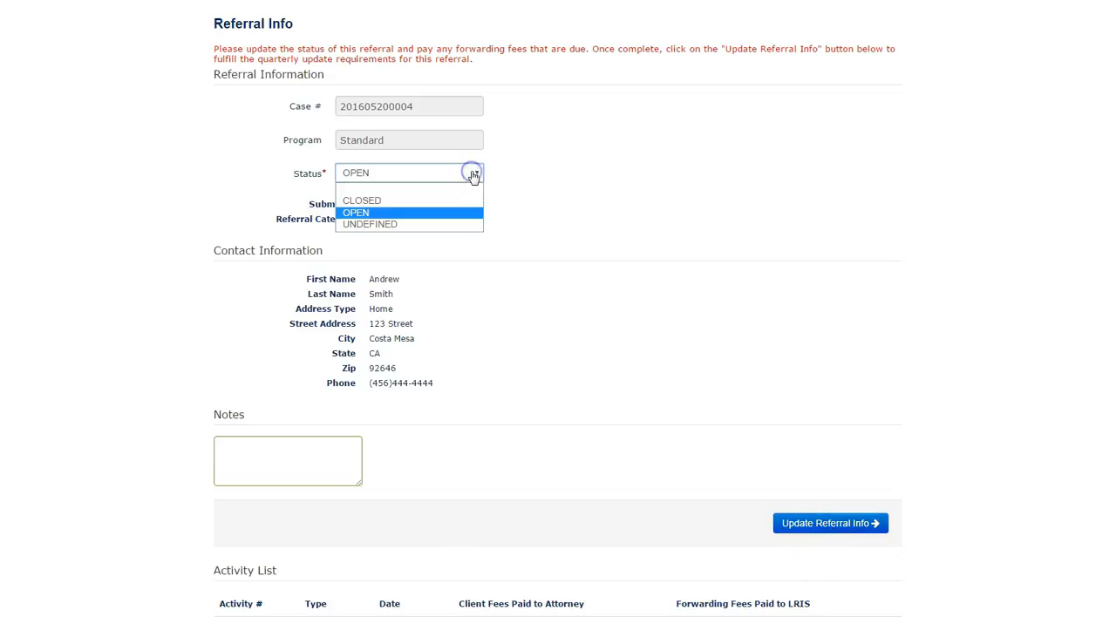
pyautogui.click(356, 213)
pyautogui.scroll(-1, 113, 357)
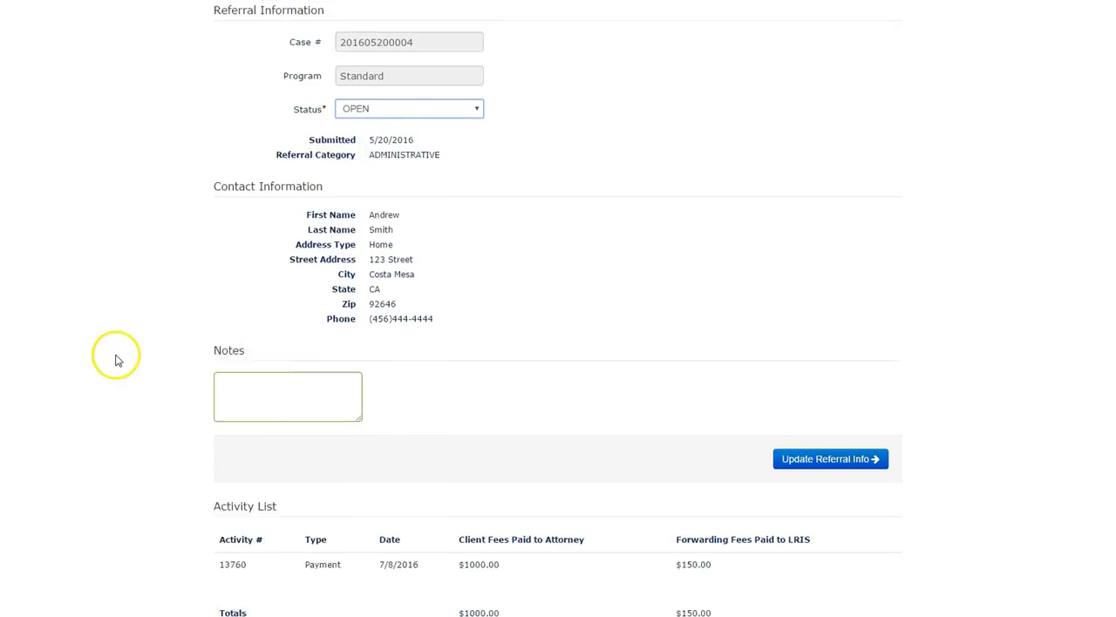
pyautogui.scroll(-2, 117, 358)
pyautogui.scroll(3, 214, 436)
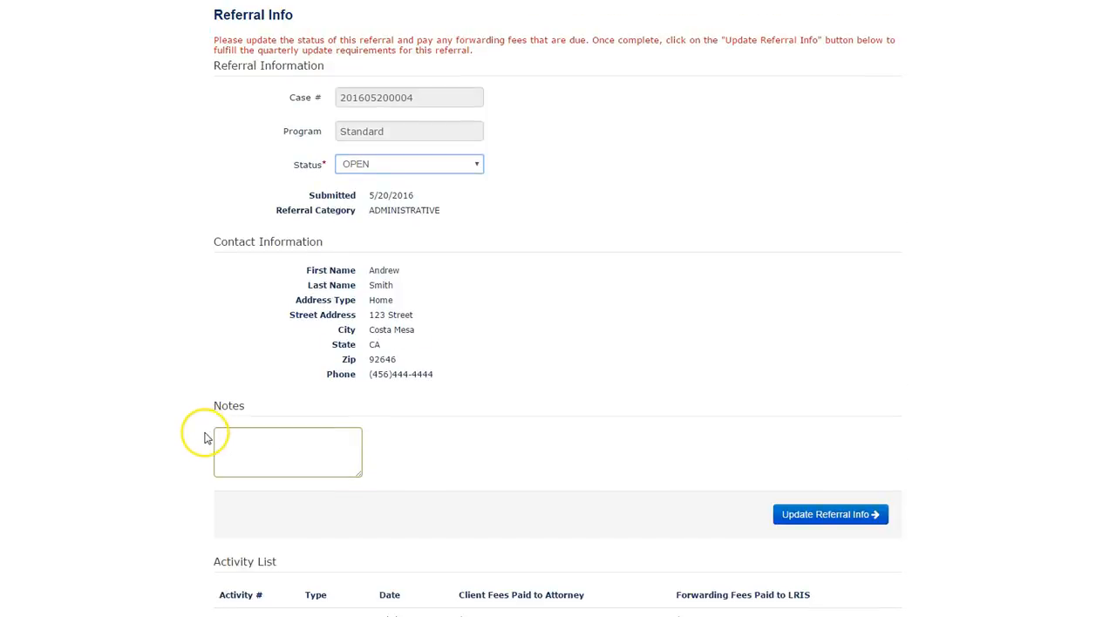
pyautogui.scroll(-2, 206, 438)
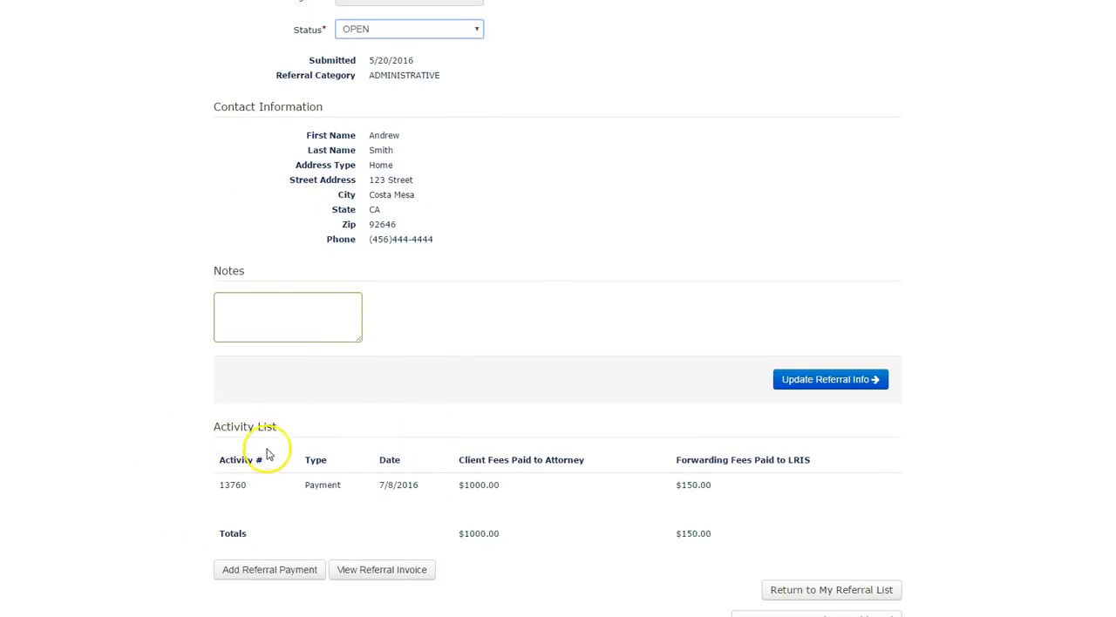
pyautogui.scroll(3, 523, 304)
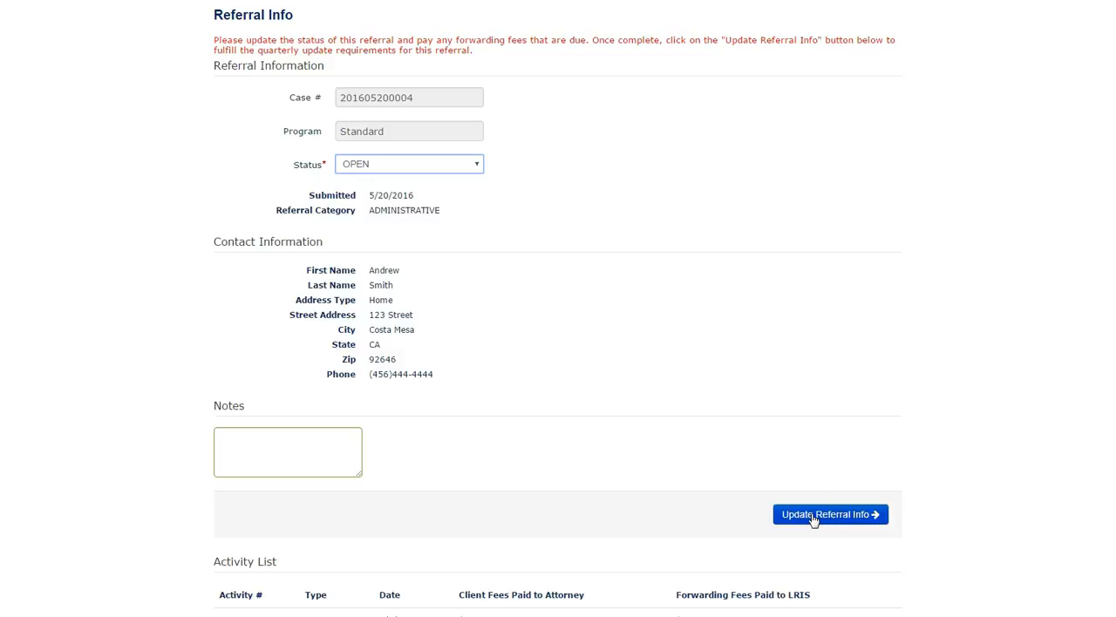
# - Submit the quarterly update with Update Referral Info and return to the member dashboard
pyautogui.click(812, 517)
pyautogui.click(574, 477)
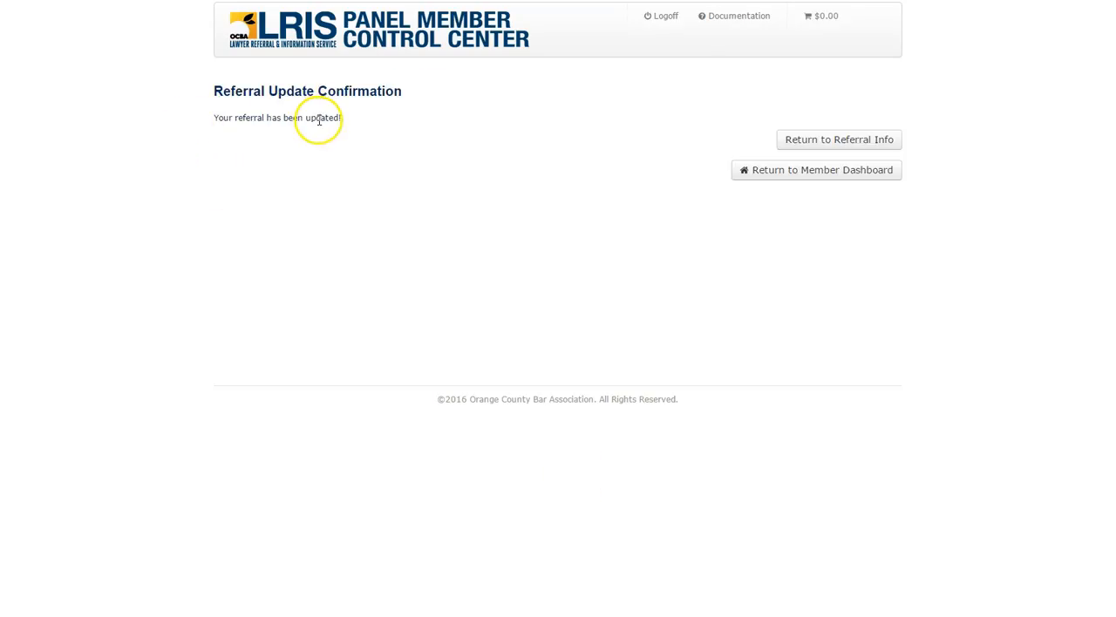
pyautogui.click(258, 45)
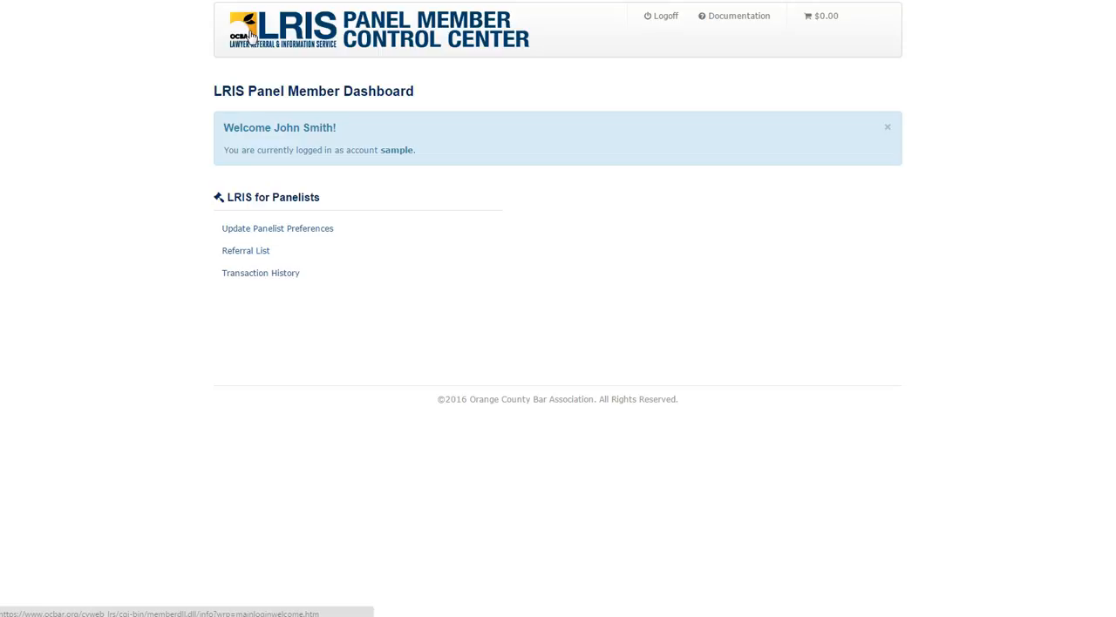